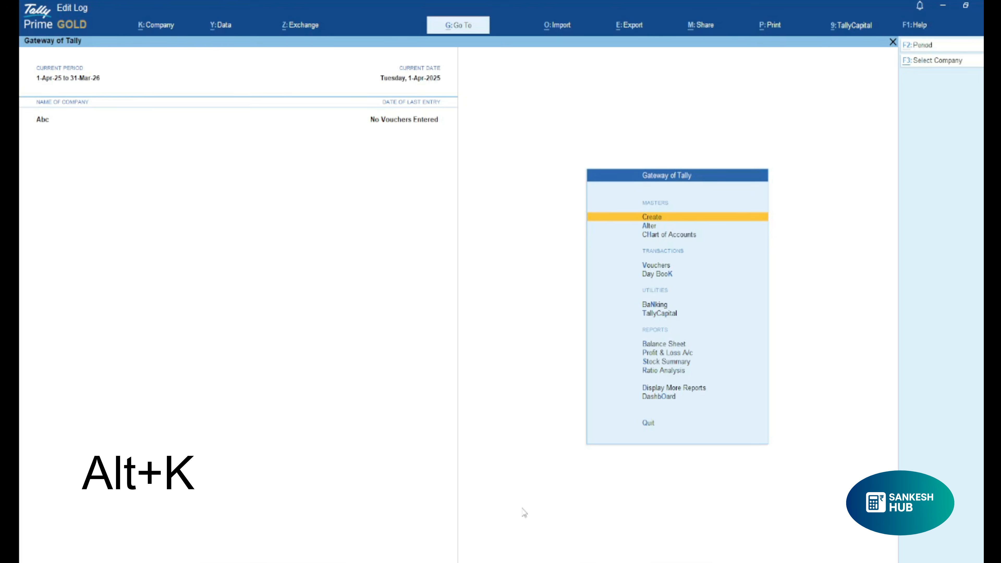
Start creating a new company named Royal Fashion, keeping the same text as its mailing name.
key(alt+k)
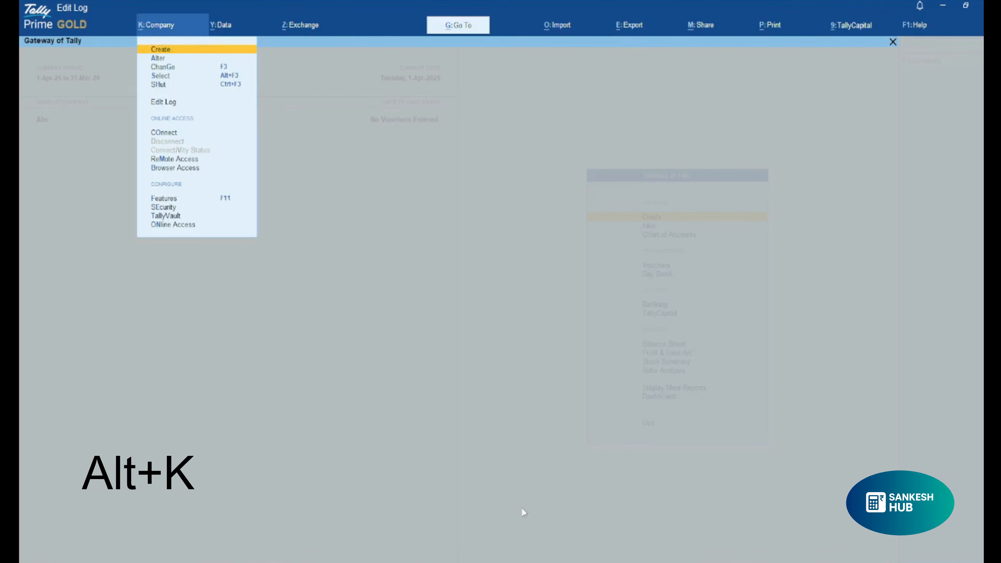
key(Return)
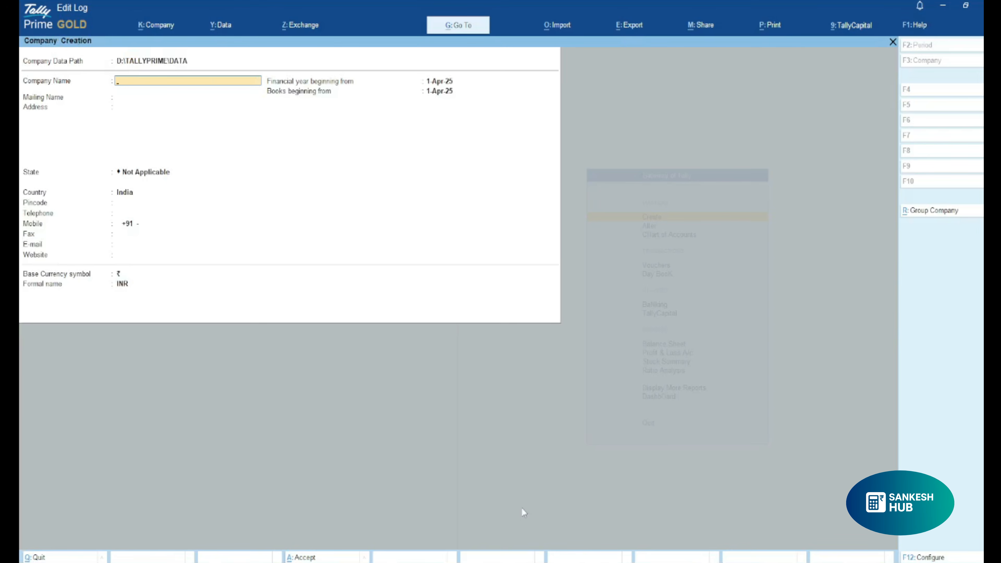
text(Royal Fashion)
key(Return)
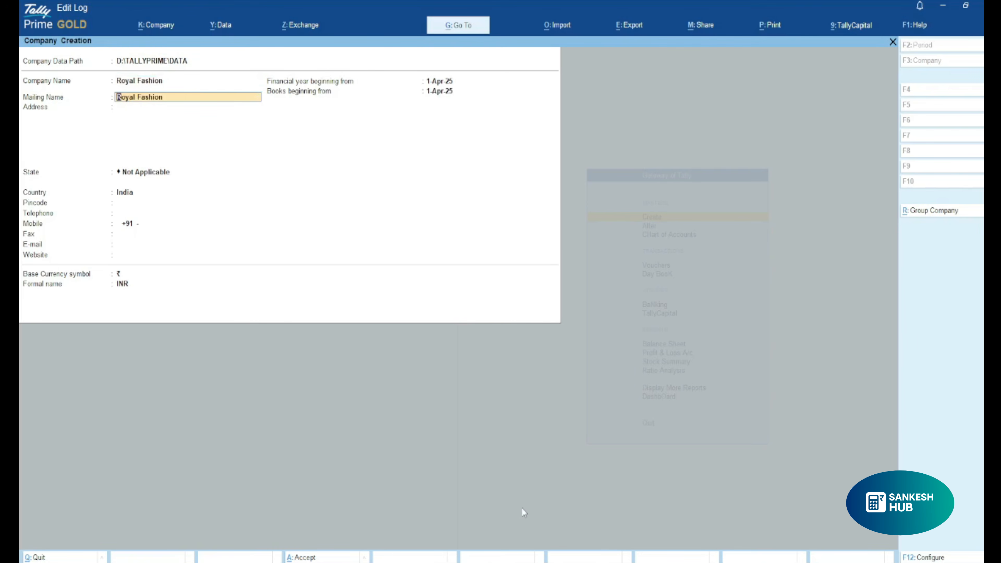
key(Return)
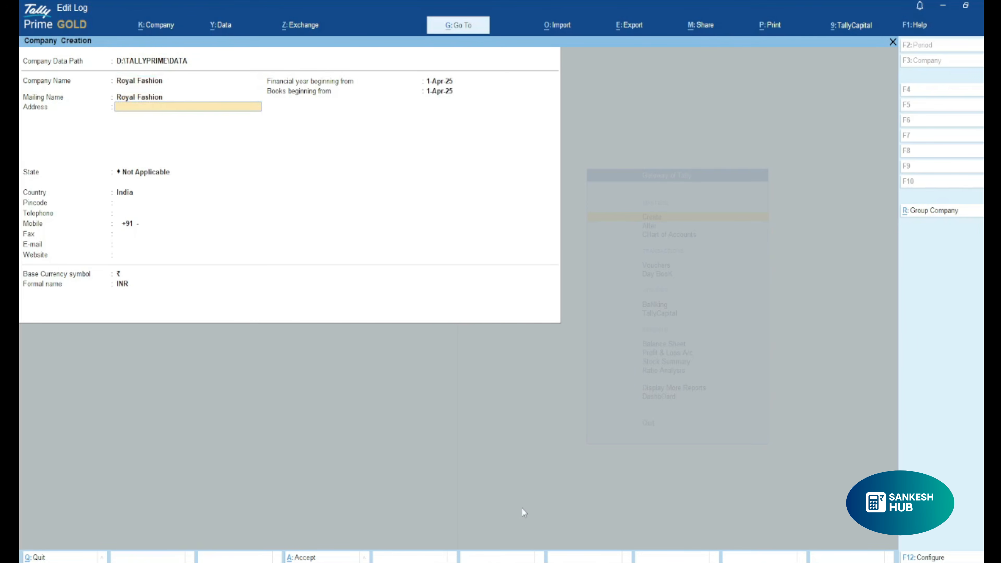
Fill in the company's address with the shop, market and city on three separate lines.
text(Shop No.)
key(Return)
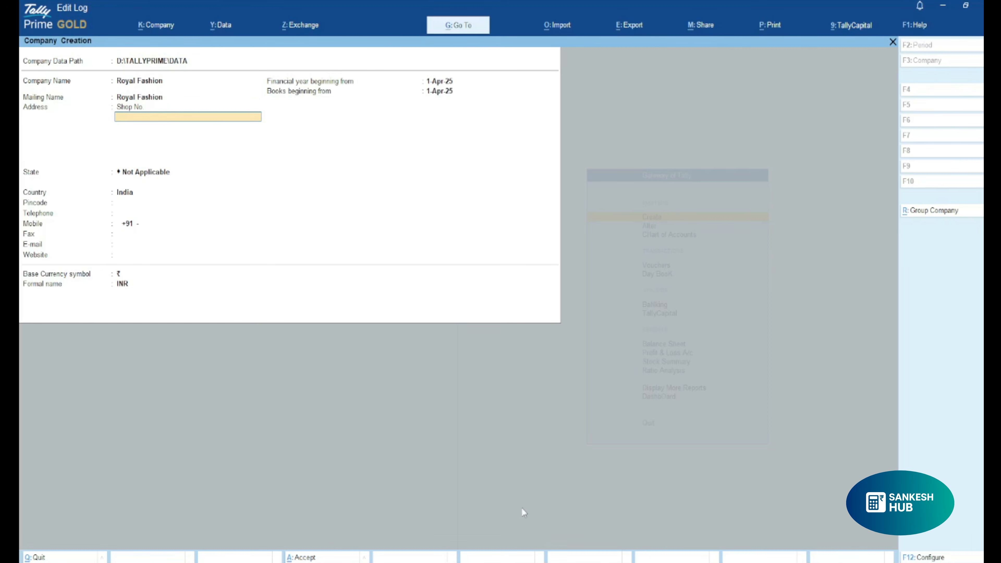
text(Mc Market)
key(Return)
text(Sirsa)
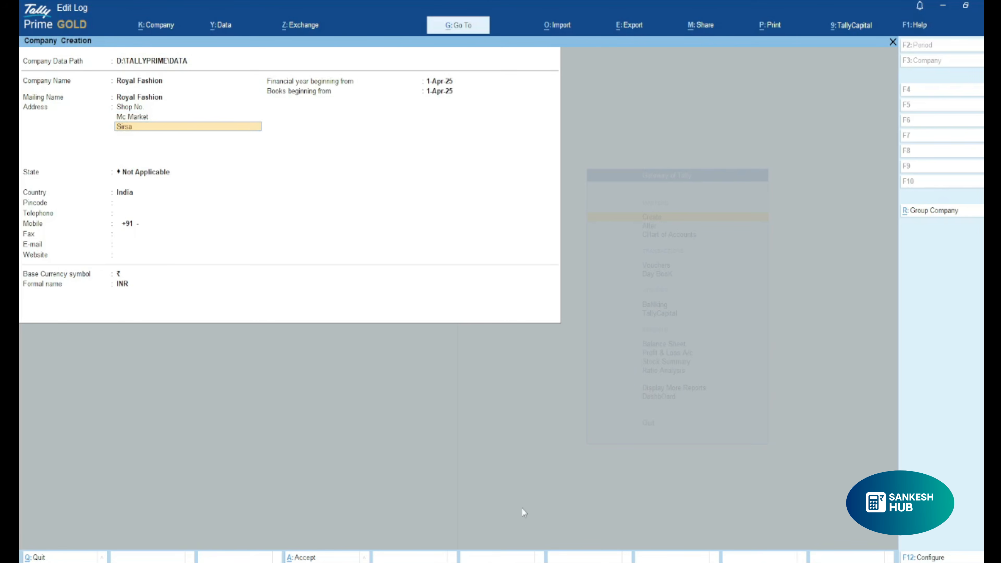
key(Return)
key(Return)
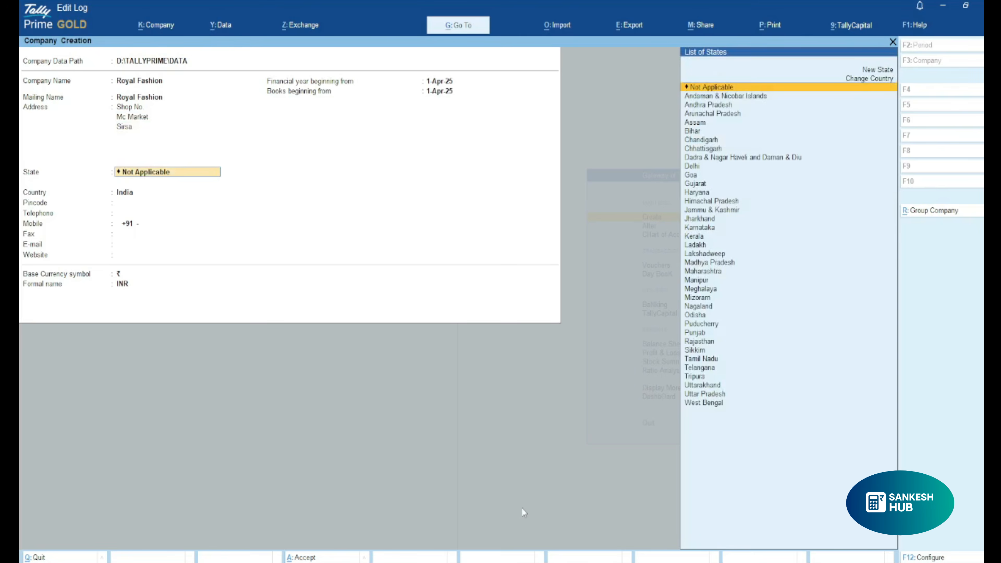
Set the company's state to Haryana and enter its postal pincode.
text(Hary)
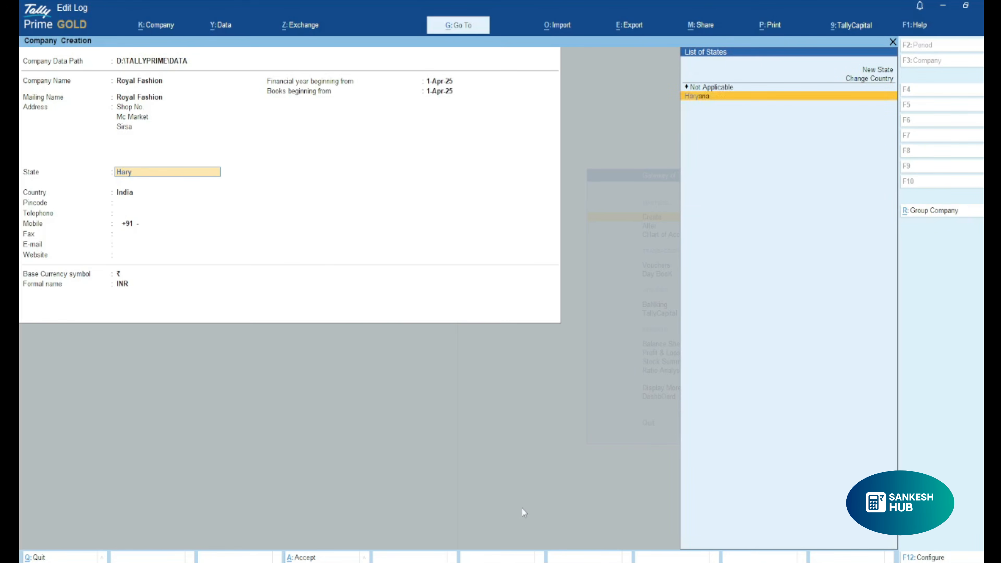
key(Return)
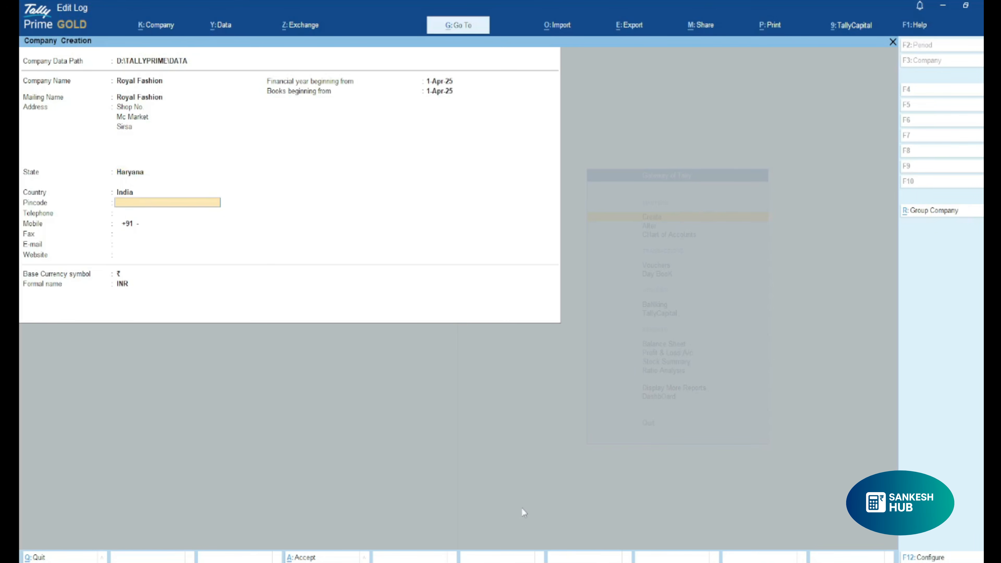
text(125055)
key(Return)
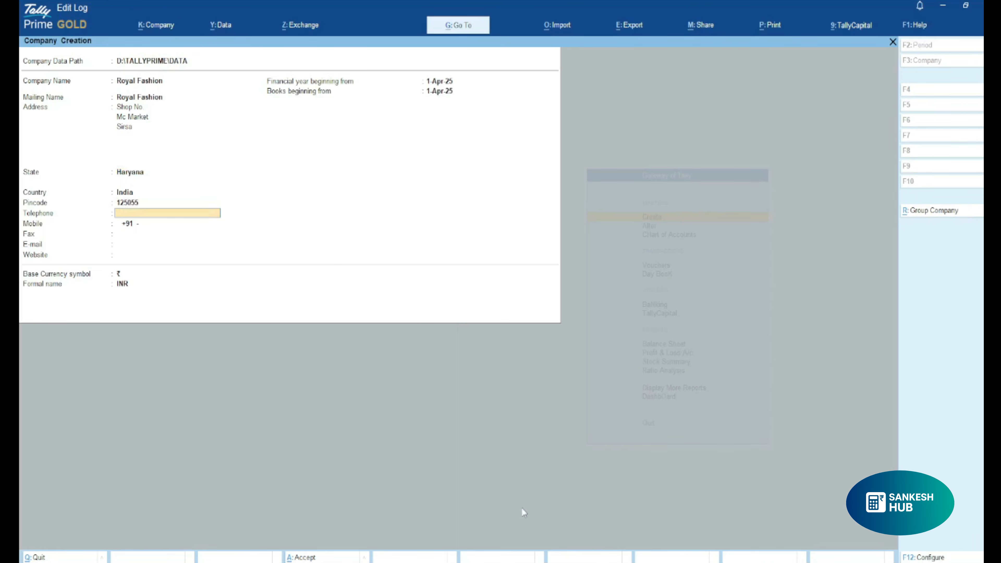
Enter the company's mobile number and e-mail address, leaving the telephone and fax blank.
key(Return)
key(Return)
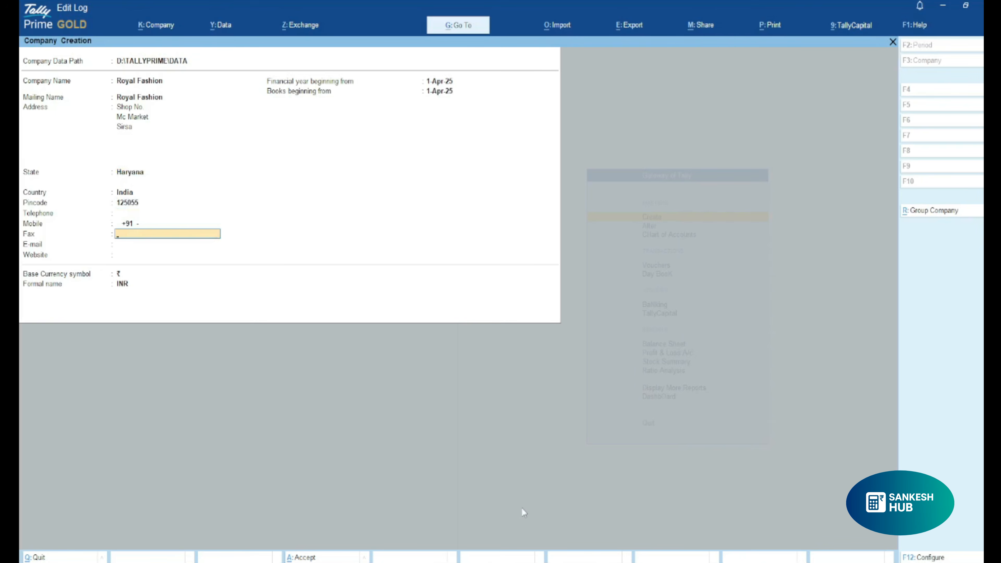
key(Up)
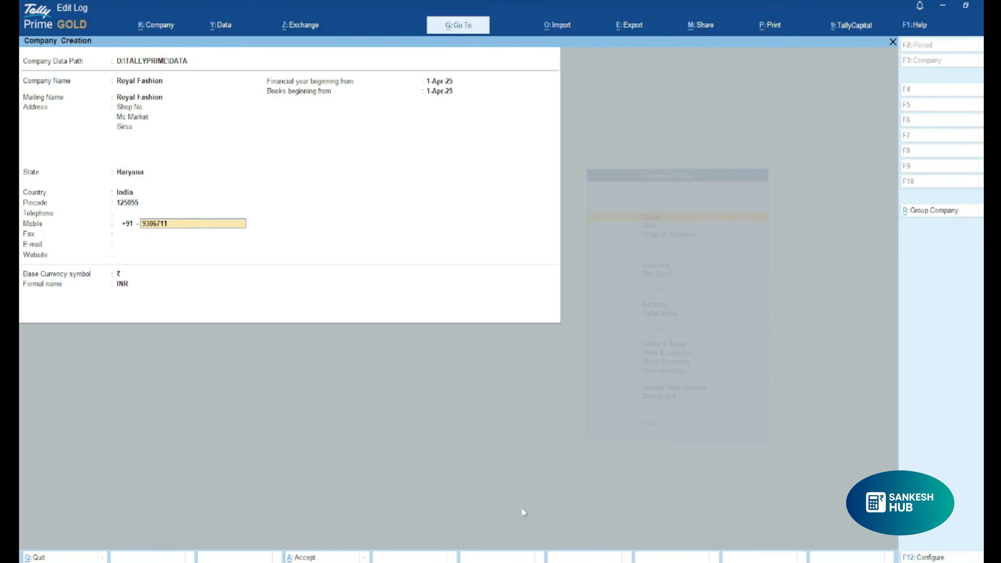
key(Return)
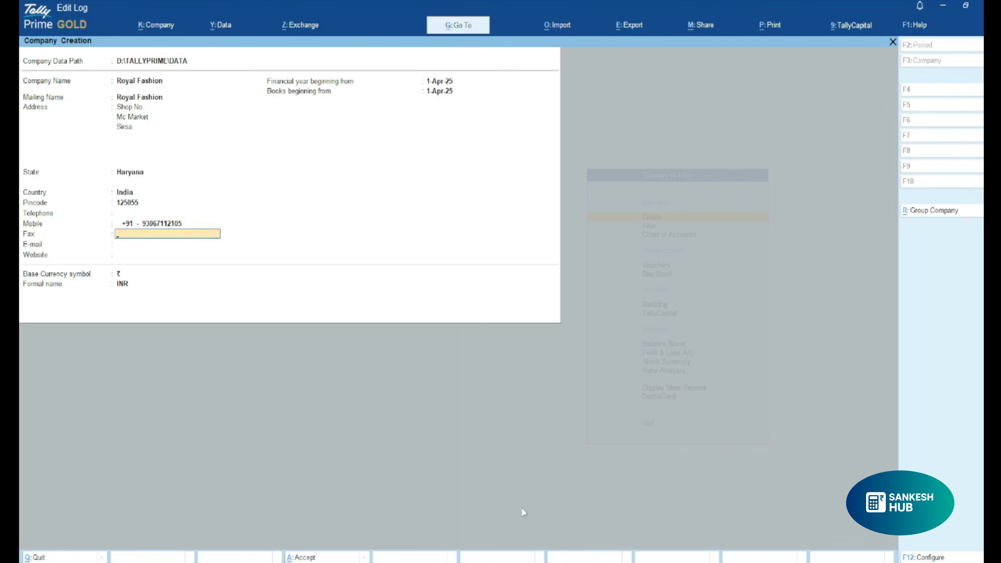
key(Return)
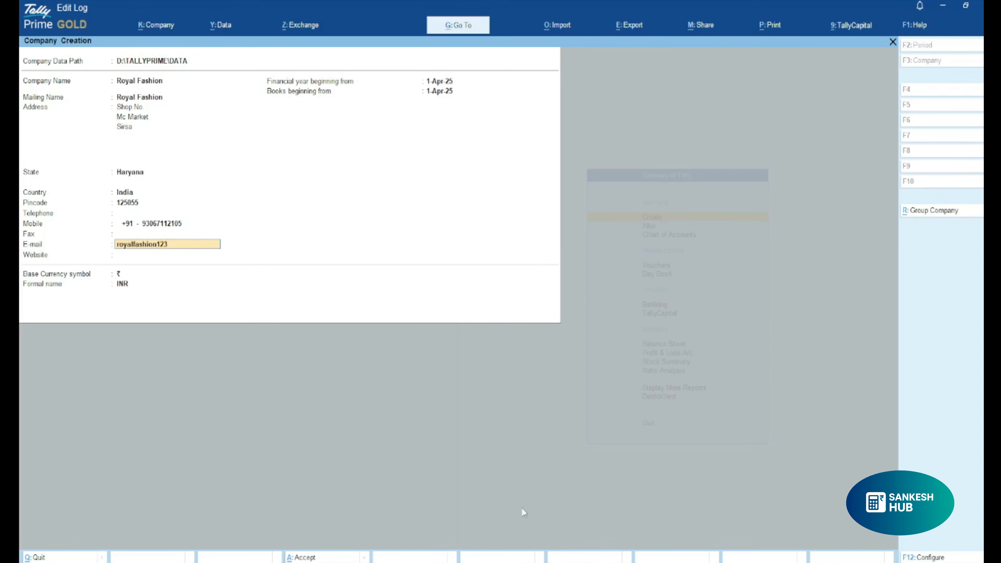
key(Return)
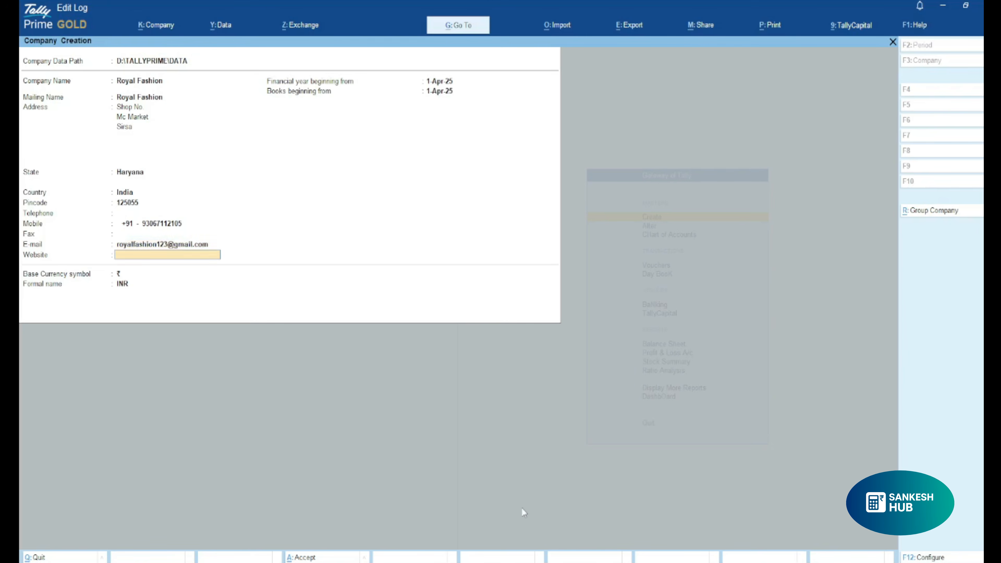
Leave the website blank, keep the base currency as ₹ with formal name INR, and save the new company.
key(Return)
key(Return)
key(Return)
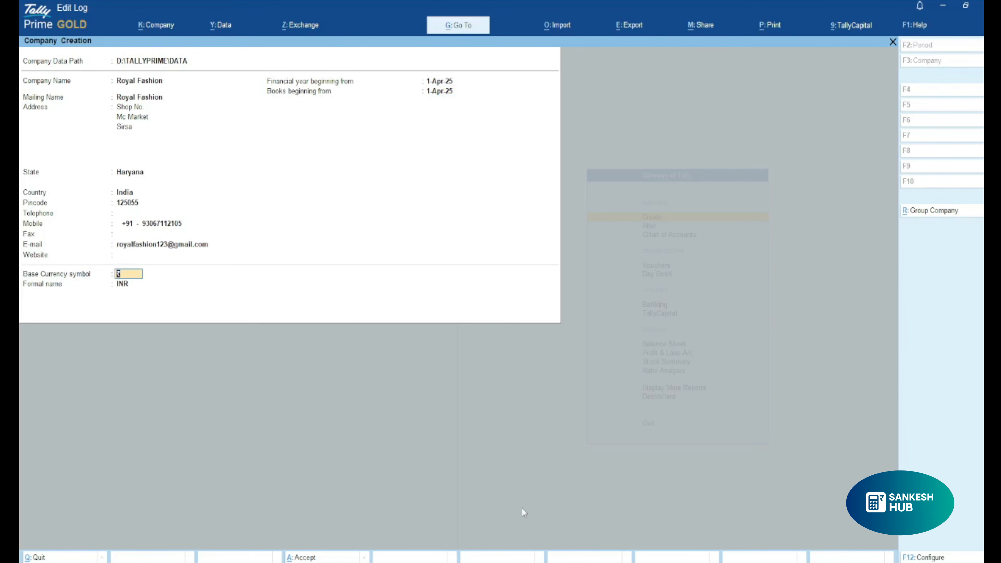
key(Return)
key(Return)
key(Return)
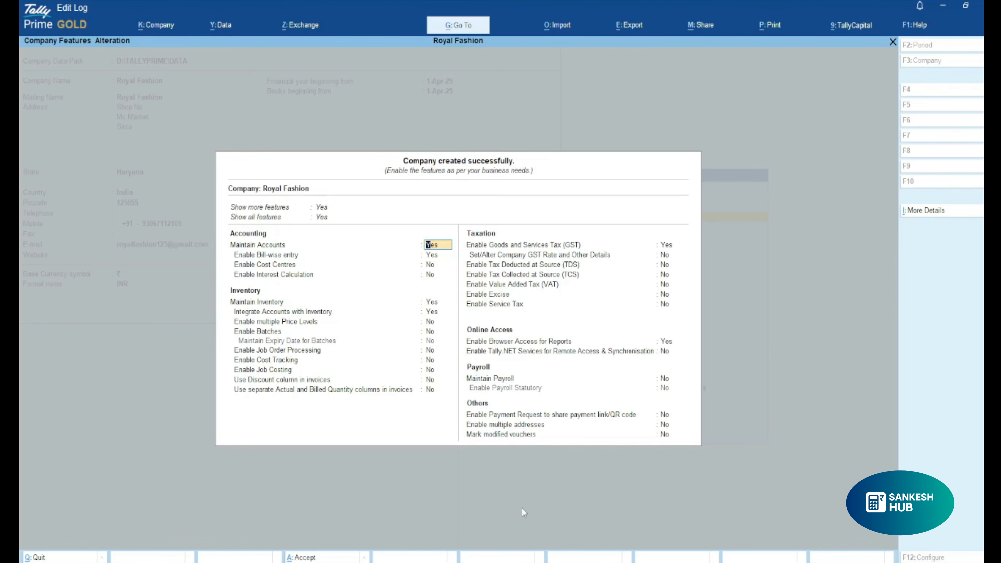
Keep the default accounting and inventory features and continue through the enabled GST option to the company's GST registration details.
key(Return)
key(Return)
key(Return)
key(Return)
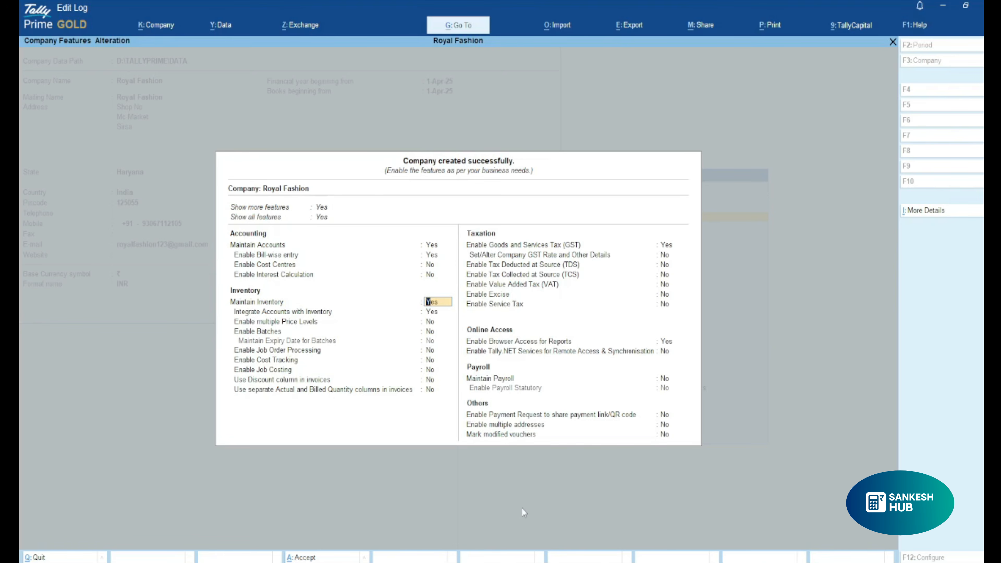
key(Return)
key(Return)
key(Return)
key(Return)
key(Return)
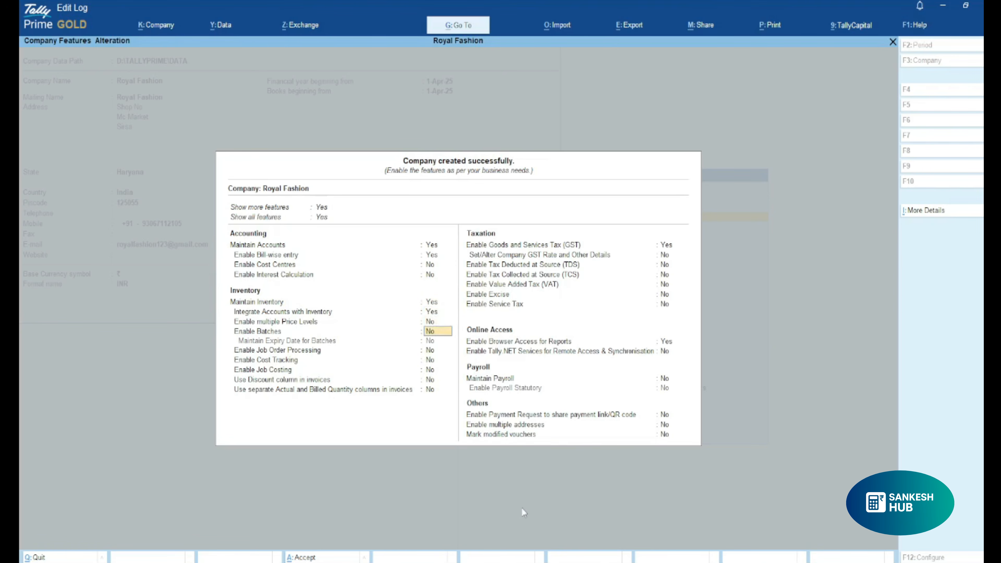
key(Return)
key(Return)
key(Return)
key(Return)
key(Return)
key(Return)
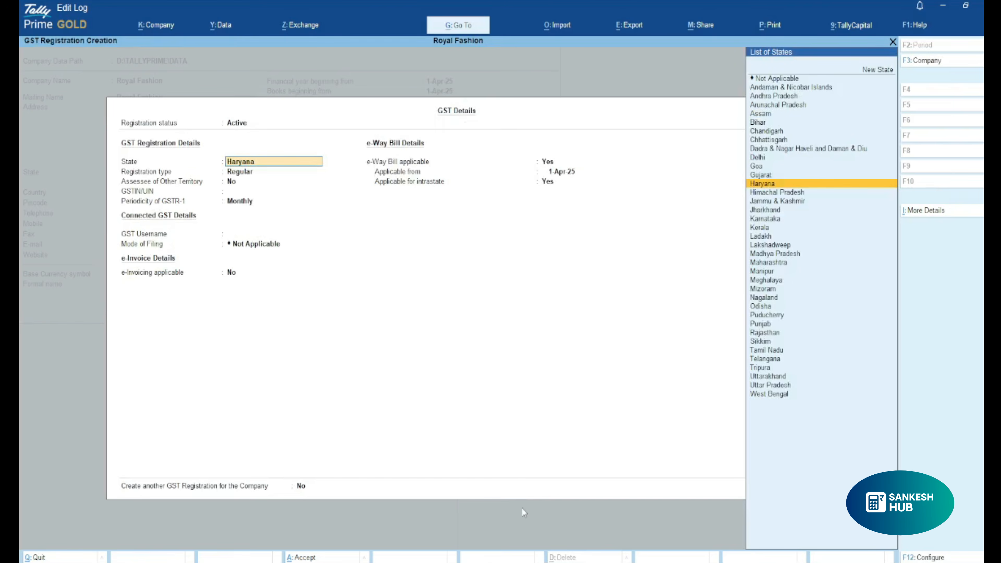
Keep the GST registration as Haryana, Regular, not an assessee of other territory, and enter the company's GSTIN.
key(Return)
key(Return)
key(Return)
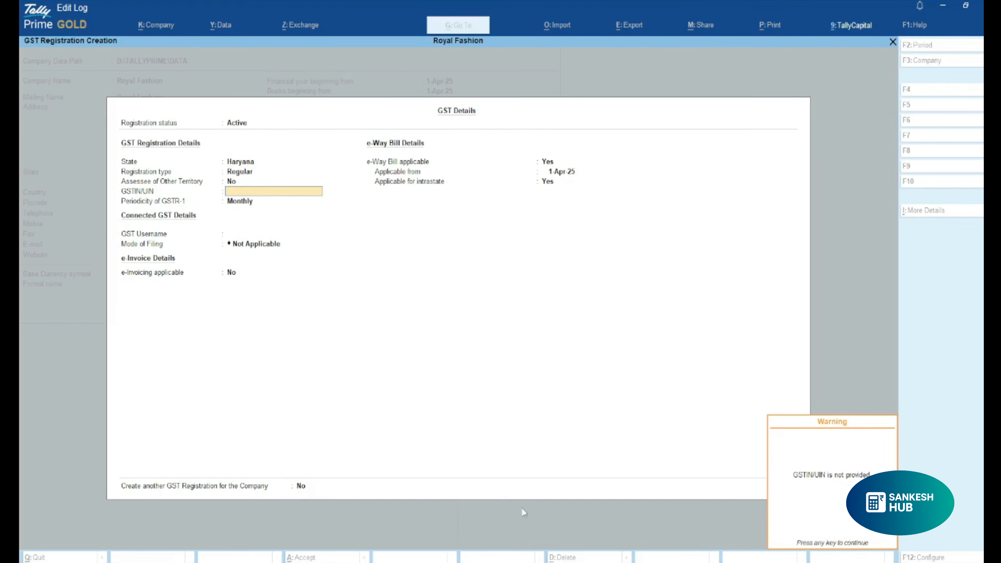
key(Return)
key(BackSpace)
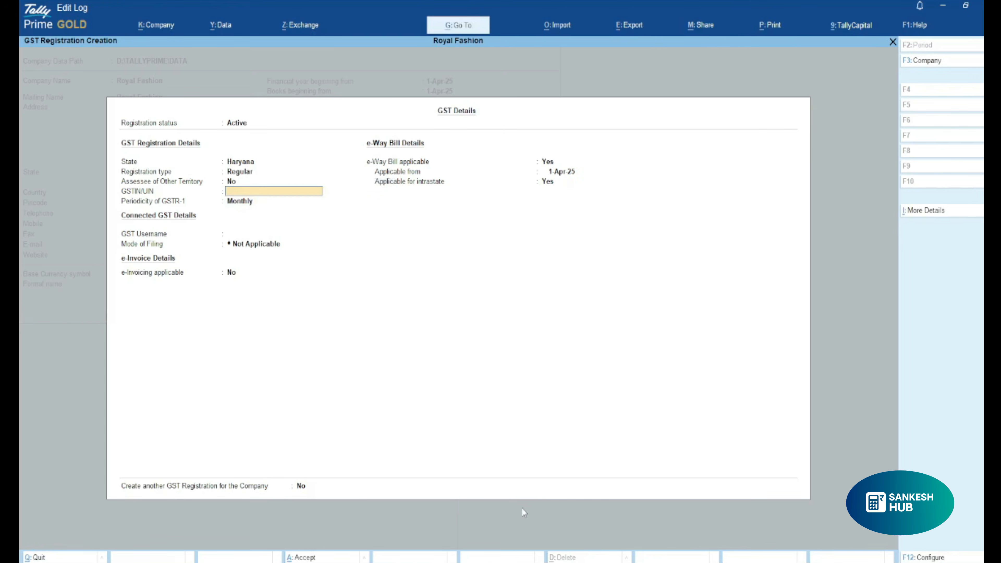
text(06A)
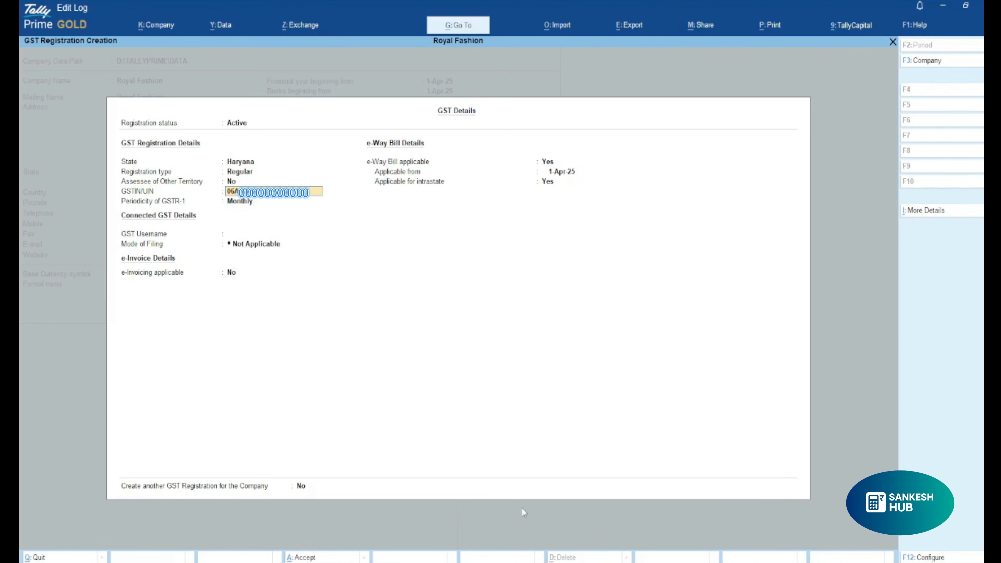
Keep GSTR-1 periodicity Monthly, e-invoicing No and the default e-Way Bill settings, and save the GST registration.
key(Return)
key(Return)
key(Return)
key(Return)
key(Return)
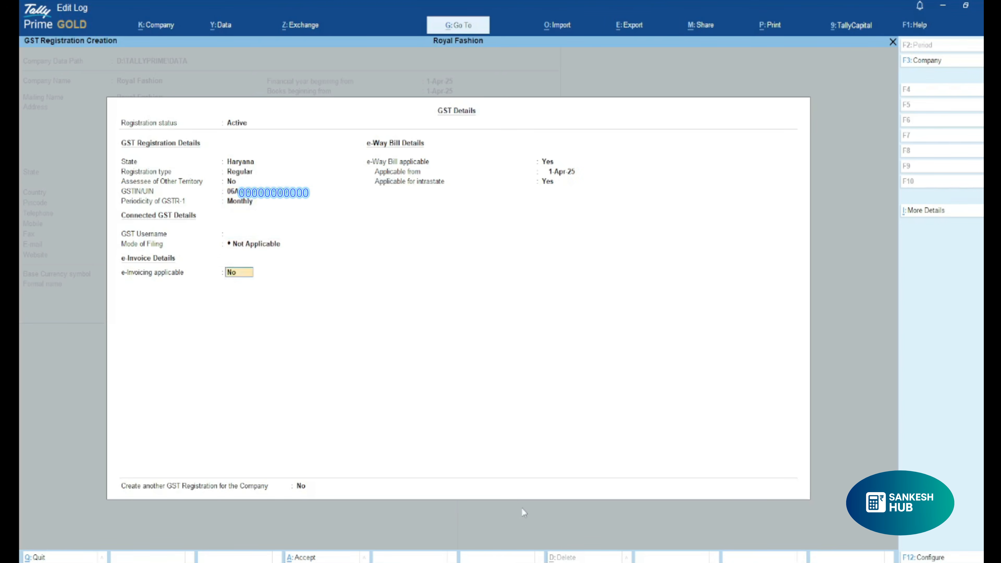
key(Return)
key(Return)
key(Return)
key(Return)
key(Return)
key(Return)
key(Return)
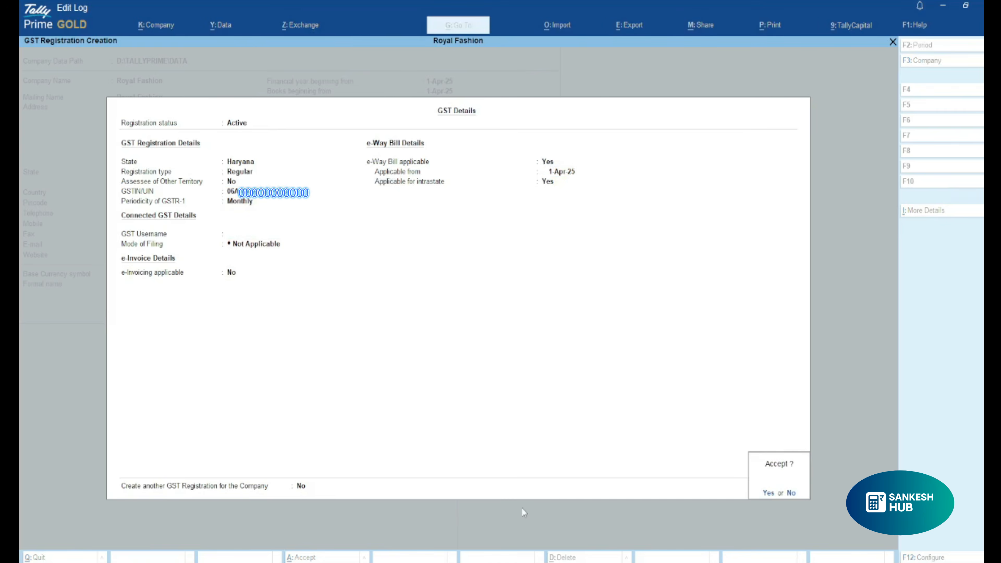
key(Return)
key(Return)
key(Return)
key(Return)
key(Return)
key(Return)
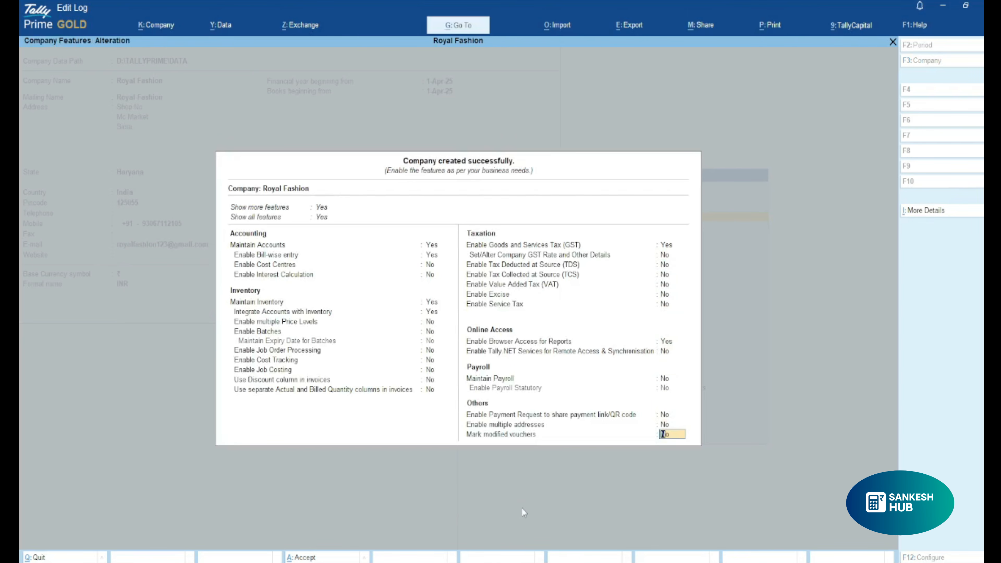
Keep the remaining company features at their defaults, including Mark modified vouchers as No, and accept the feature settings.
key(Return)
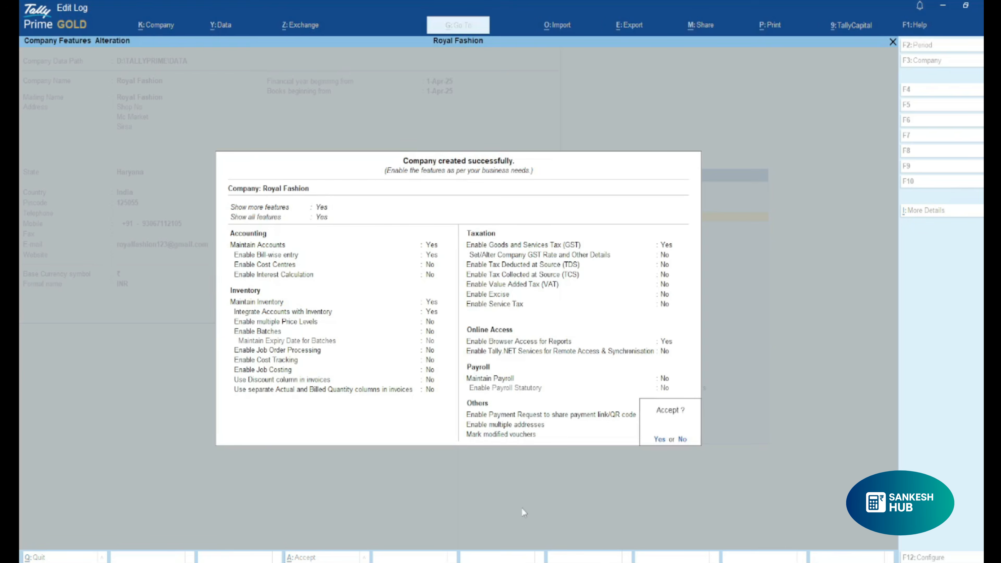
key(y)
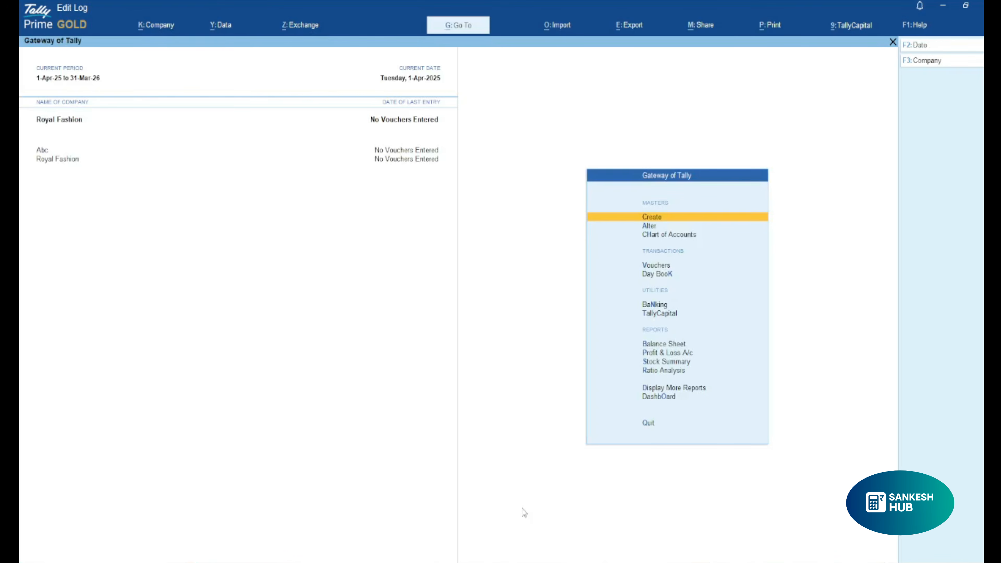
Start a new ledger master named Shree Ram Traders, leaving its alias blank.
key(Return)
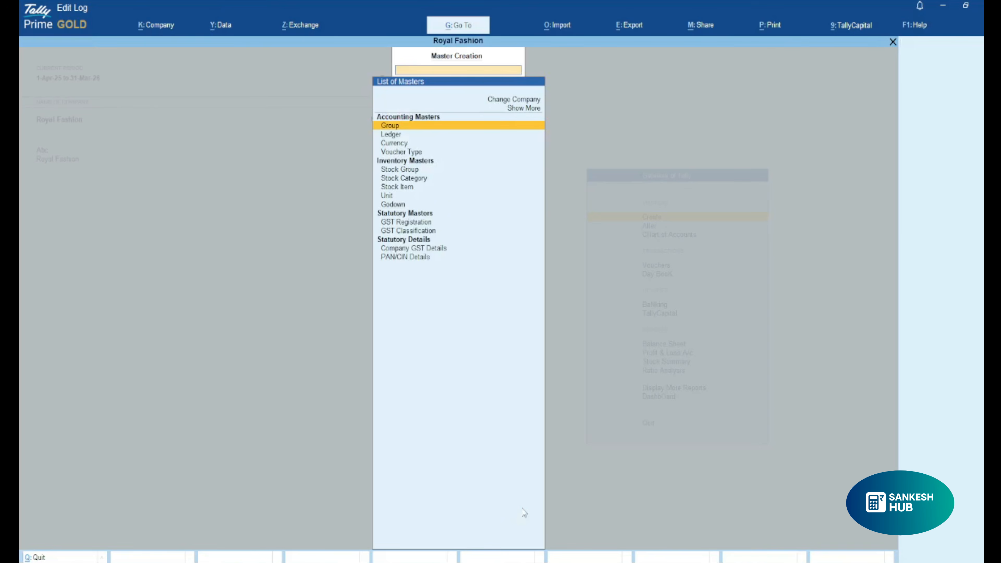
key(Down)
key(Return)
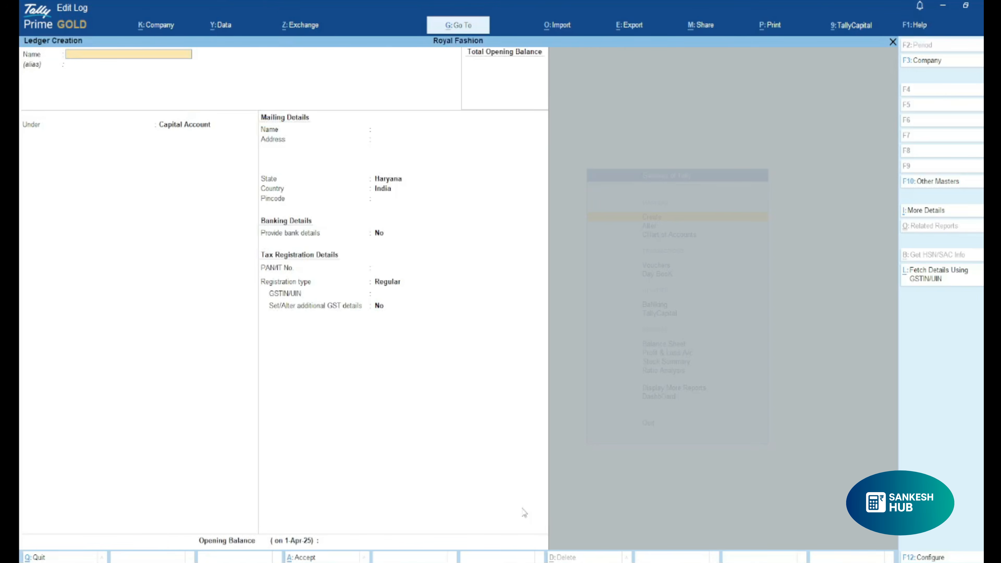
text(R)
key(BackSpace)
text(Shree Ram Traders)
key(Return)
key(Return)
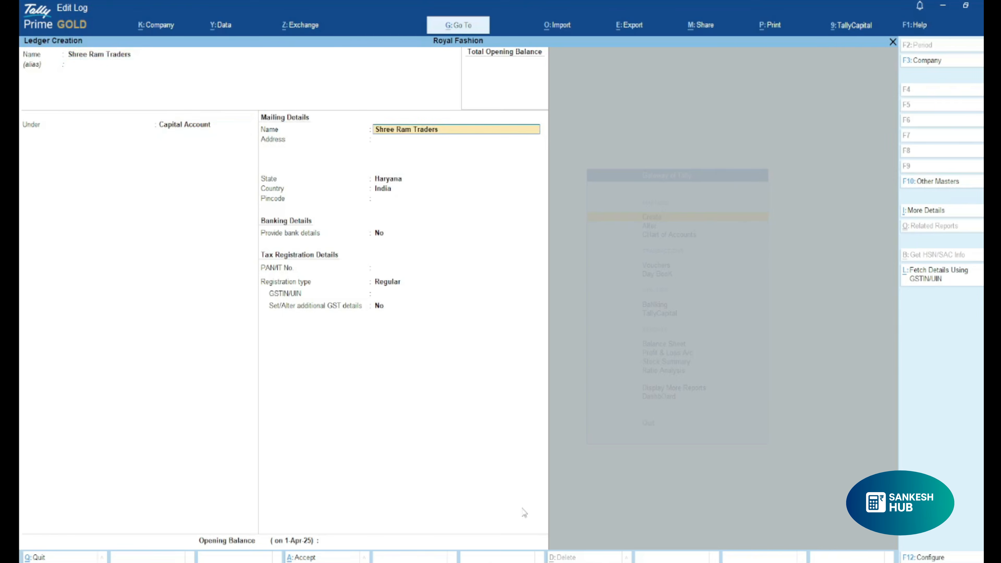
Place the Shree Ram Traders ledger under the Sundry Creditors group.
key(BackSpace)
text(Sun)
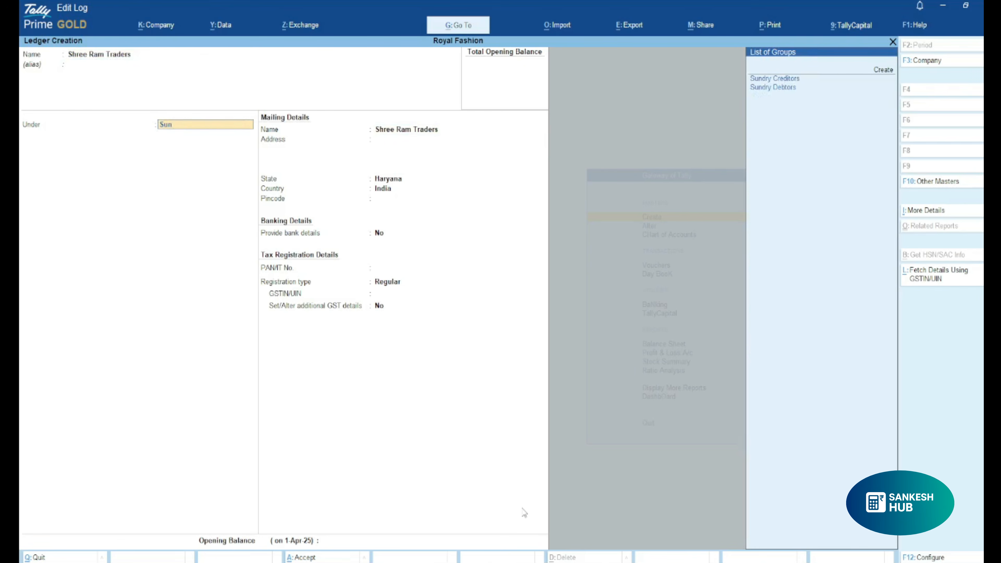
key(Return)
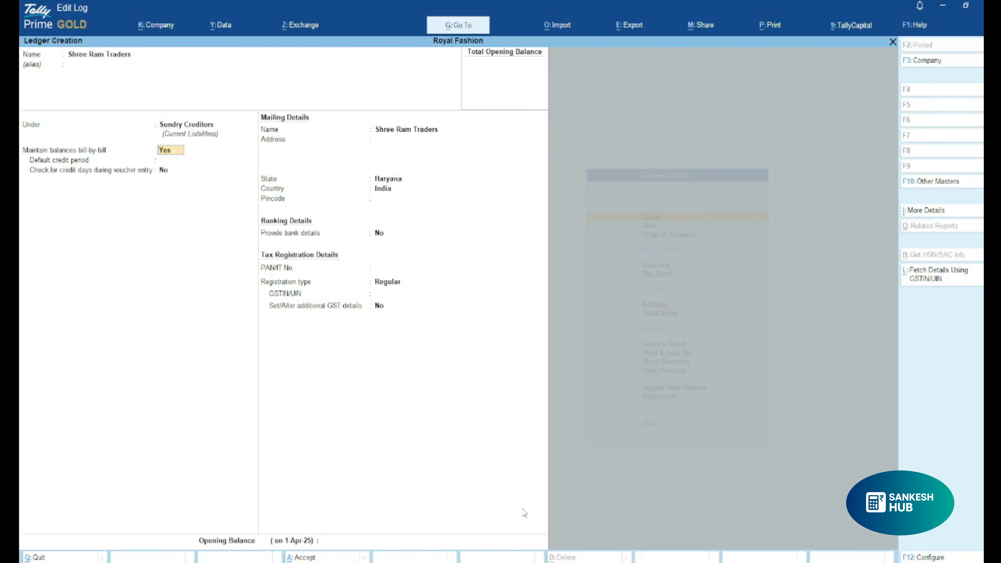
Keep bill-by-bill balances set to Yes, the default credit period blank and the credit-days check set to No.
key(Return)
key(Return)
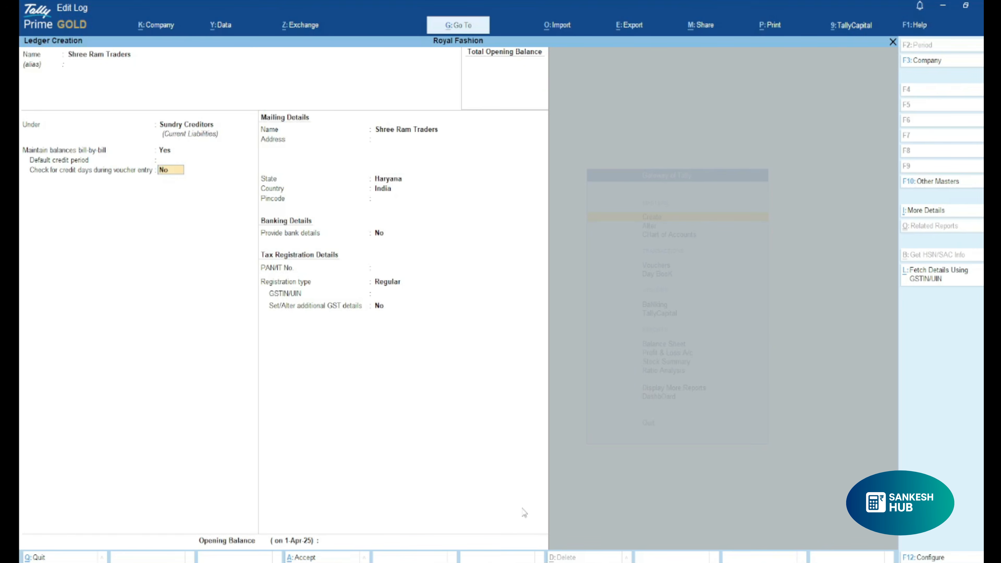
key(Up)
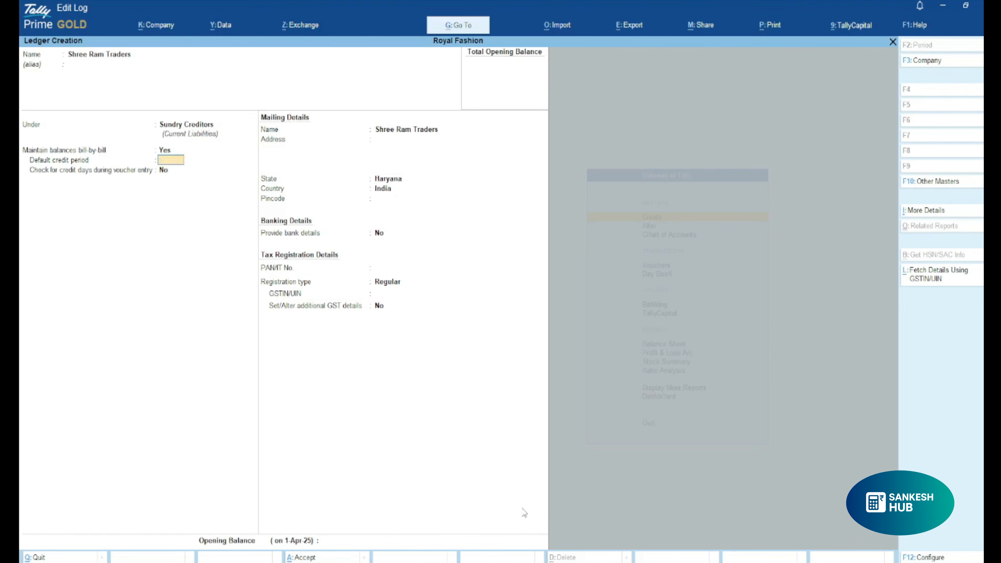
key(Up)
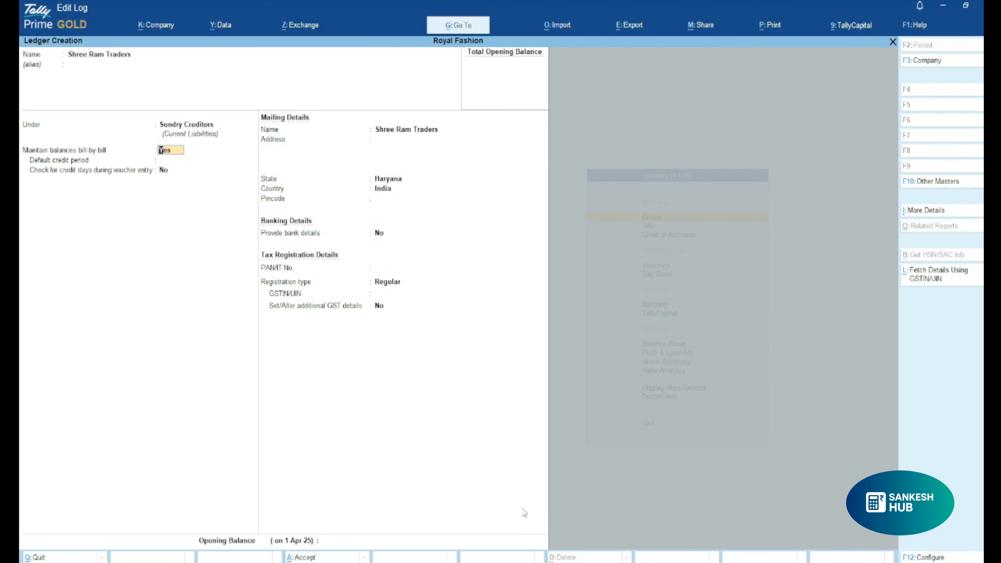
key(Return)
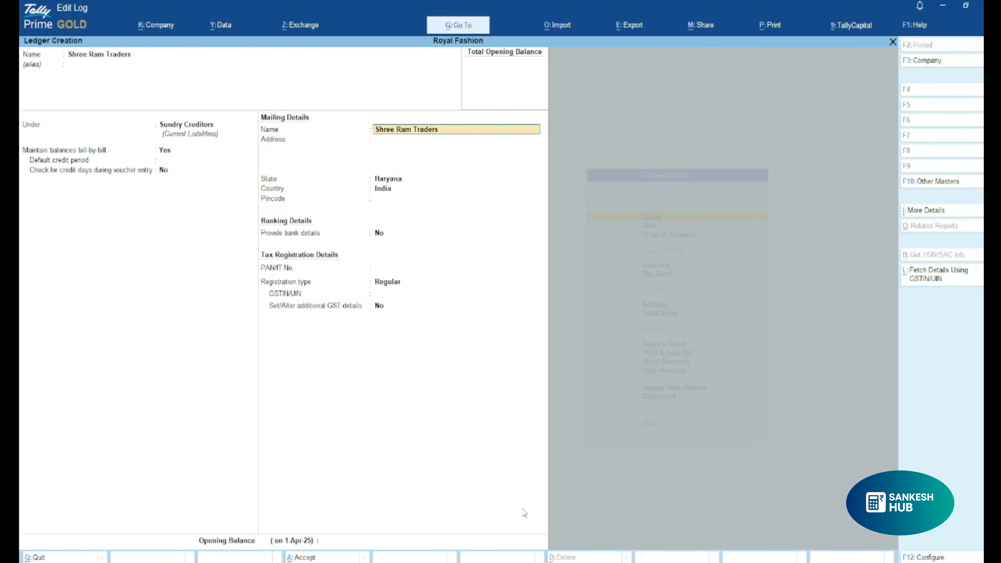
Keep the supplier's mailing name, Haryana and India, leave the address blank, enter the pincode, and skip bank and PAN details.
key(Return)
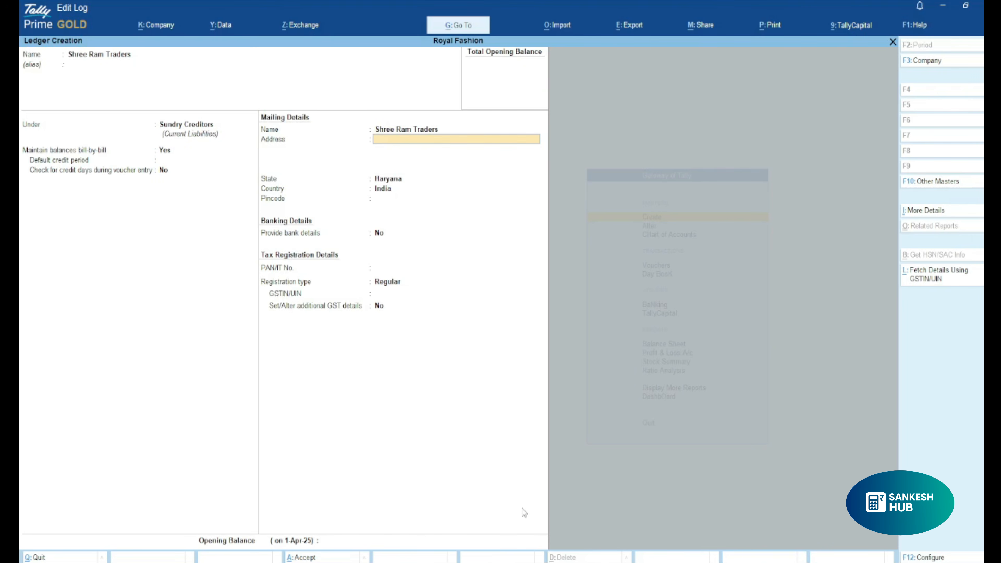
key(Return)
key(Return)
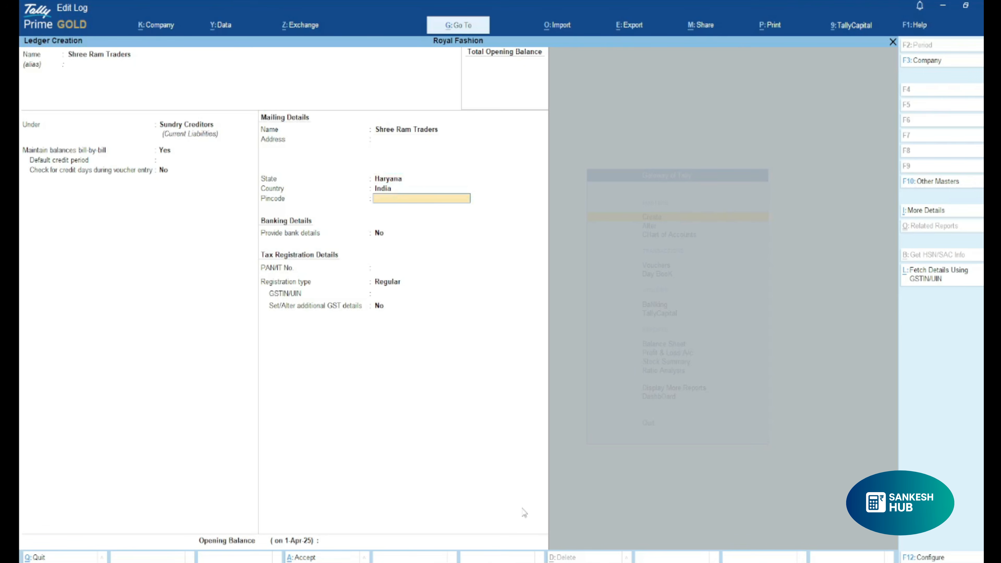
text(125055)
Keep the registration type Regular, enter the supplier's GSTIN, leave the opening balance blank and save the Shree Ram Traders ledger.
key(Return)
key(Return)
key(Return)
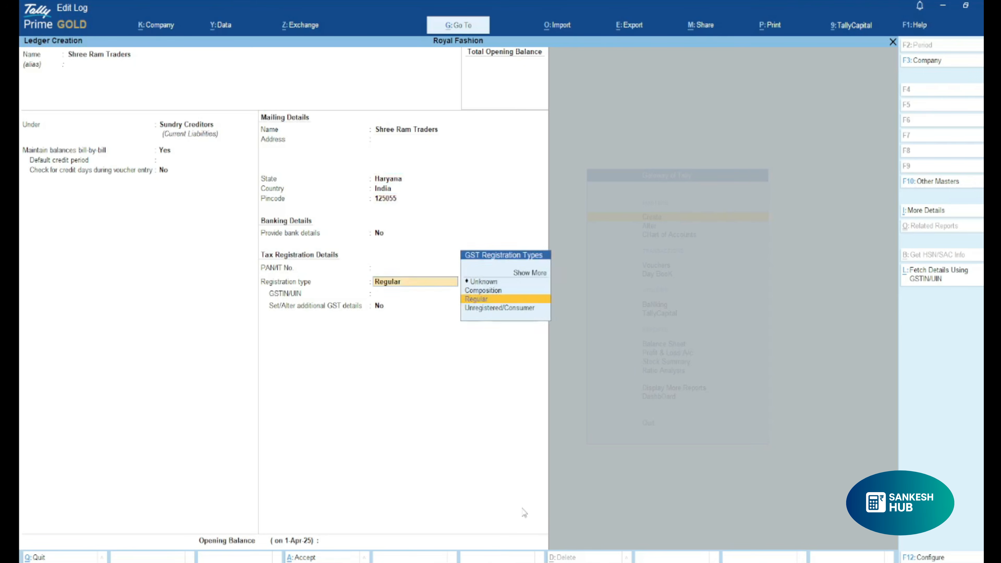
key(Return)
text(06AABCP)
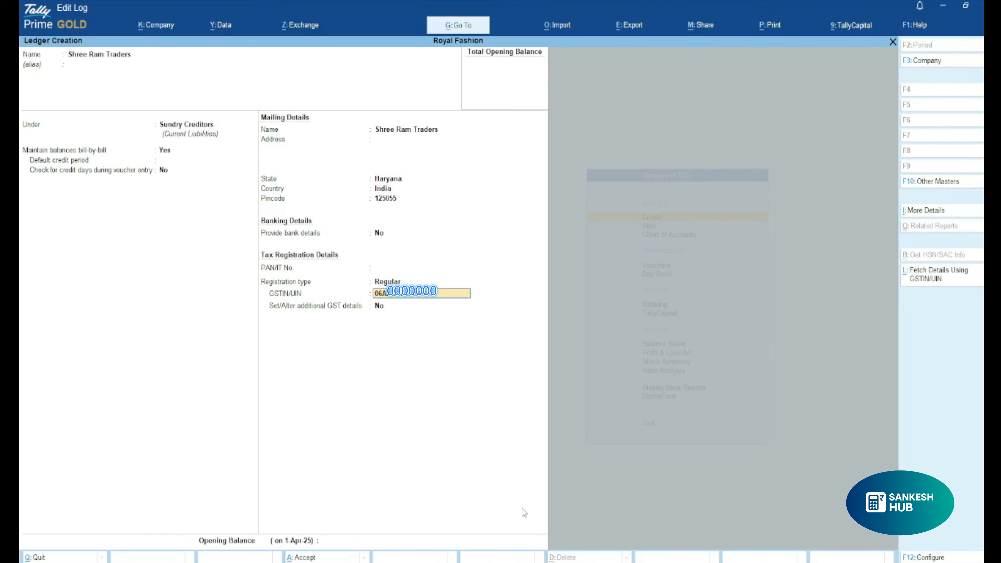
key(Return)
key(Return)
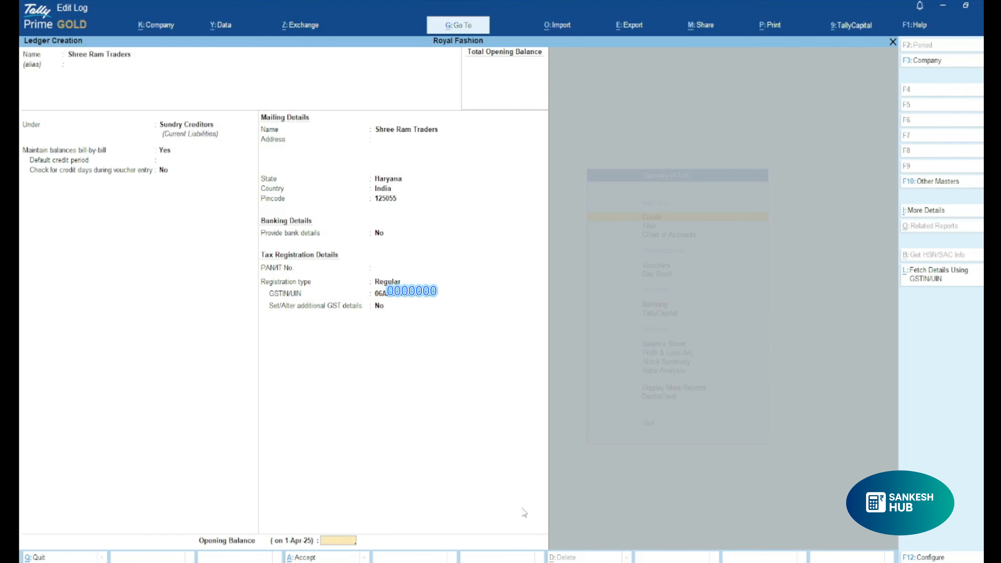
key(Return)
key(Return)
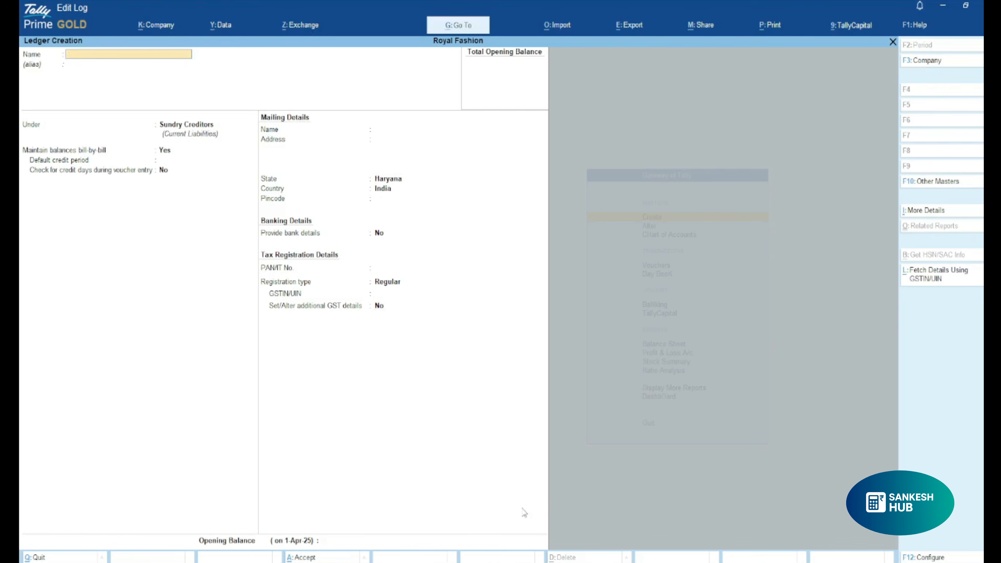
Leave ledger creation and open a new purchase voucher.
key(Escape)
key(Escape)
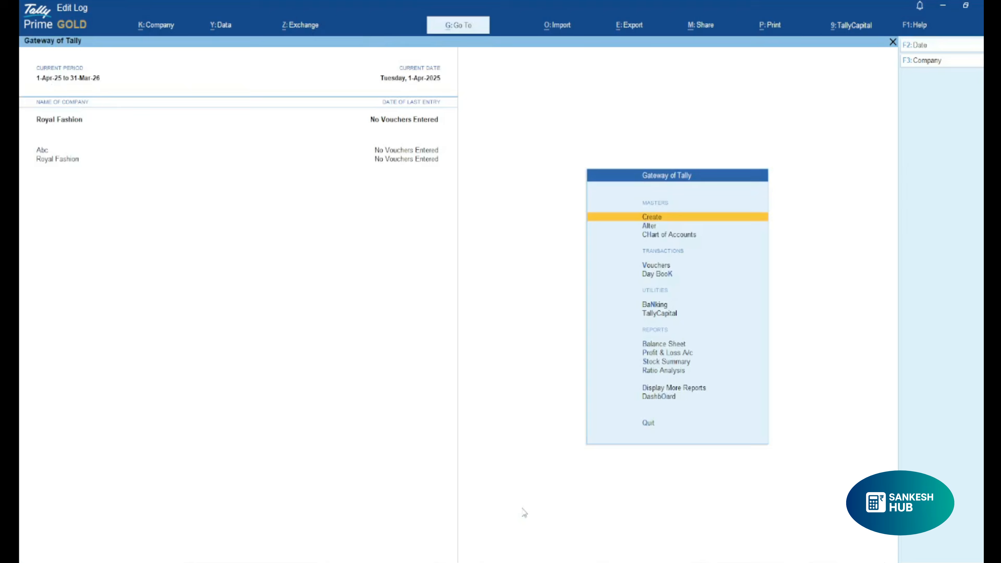
key(Escape)
key(Escape)
key(v)
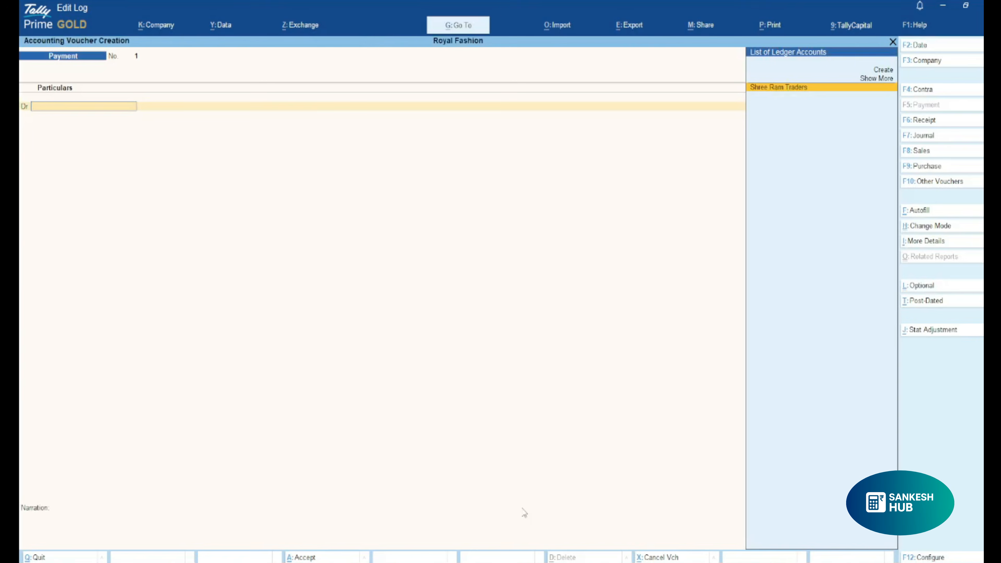
key(F9)
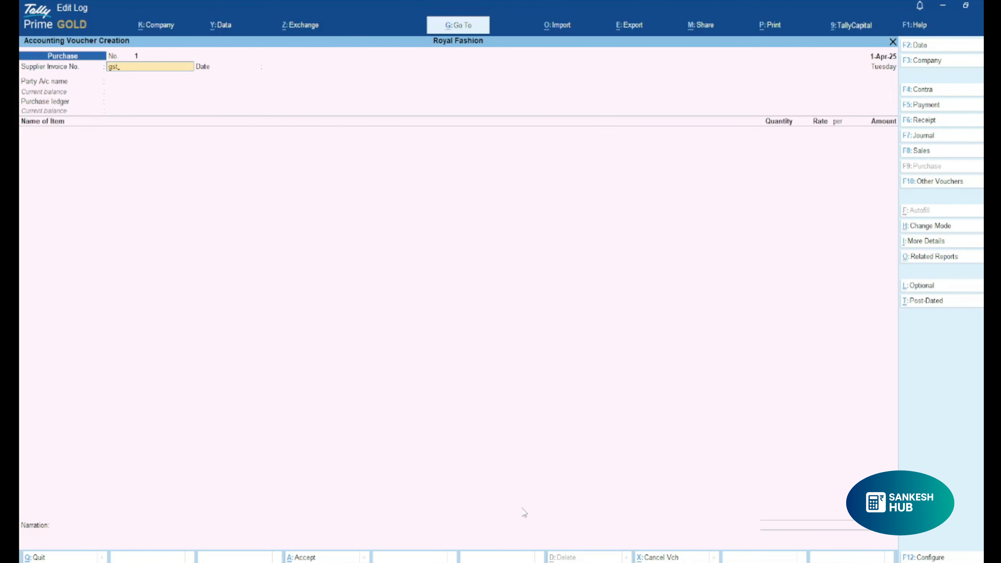
Enter gst/25-26/402 as the purchase voucher's supplier invoice number.
text(26/)
text(40)
text(2)
key(Return)
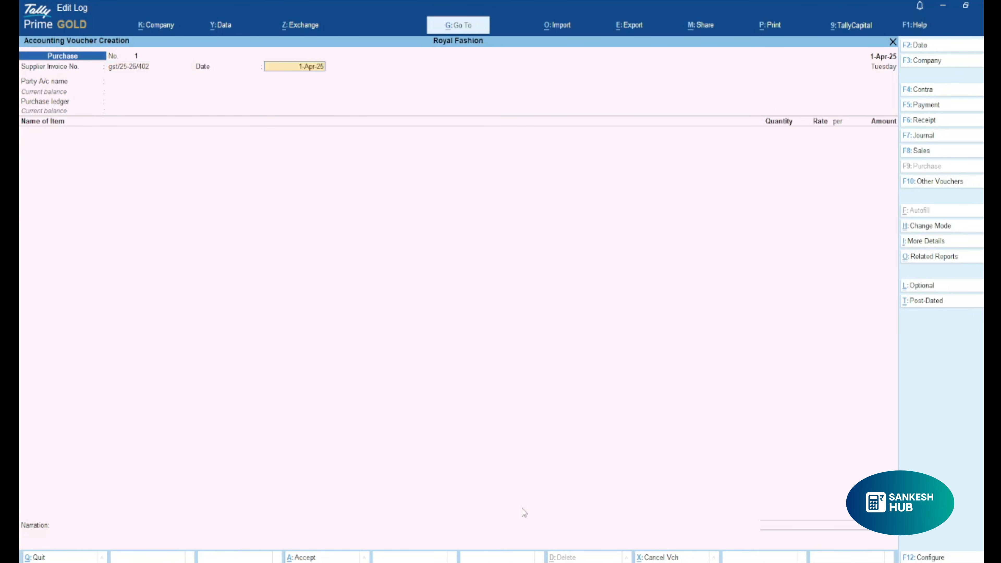
Try to set the supplier invoice date to 31-08-2025.
text(3108)
key(BackSpace)
key(BackSpace)
text(-08-2025)
Set the purchase voucher date to 31-08-2025 and proceed to the party account.
key(F2)
text(313.0)
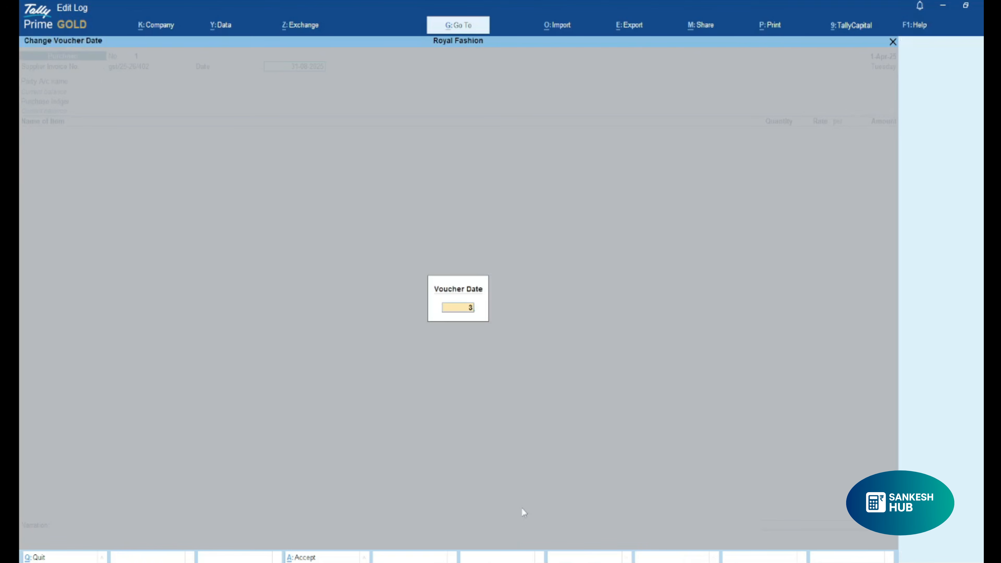
key(BackSpace)
key(BackSpace)
key(BackSpace)
text(-08-2025)
key(Return)
Choose Shree Ram Traders as the party account and accept its default supplier and GST details.
key(Return)
key(Return)
key(Escape)
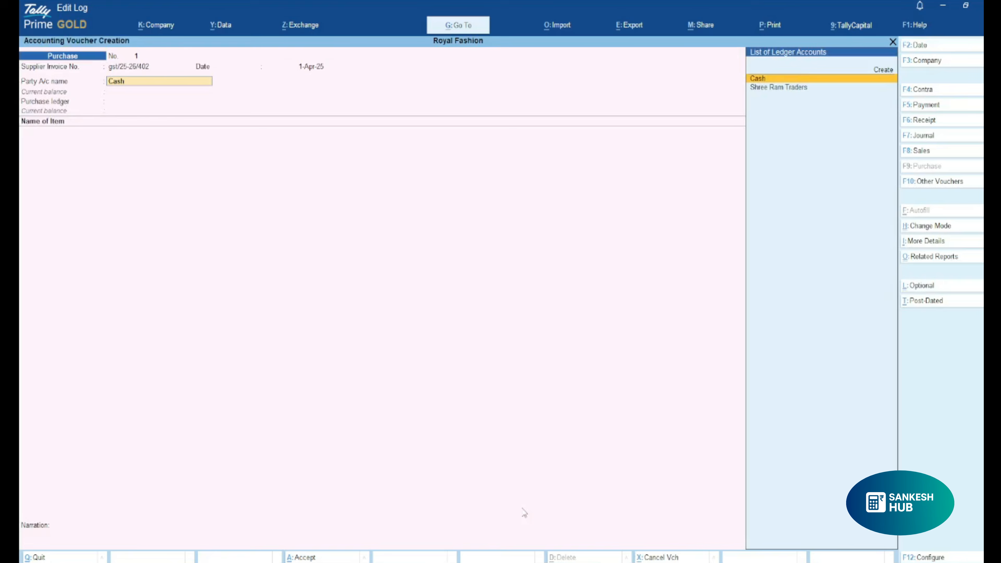
key(Down)
key(Return)
key(Return)
key(Return)
key(Return)
key(Return)
key(Return)
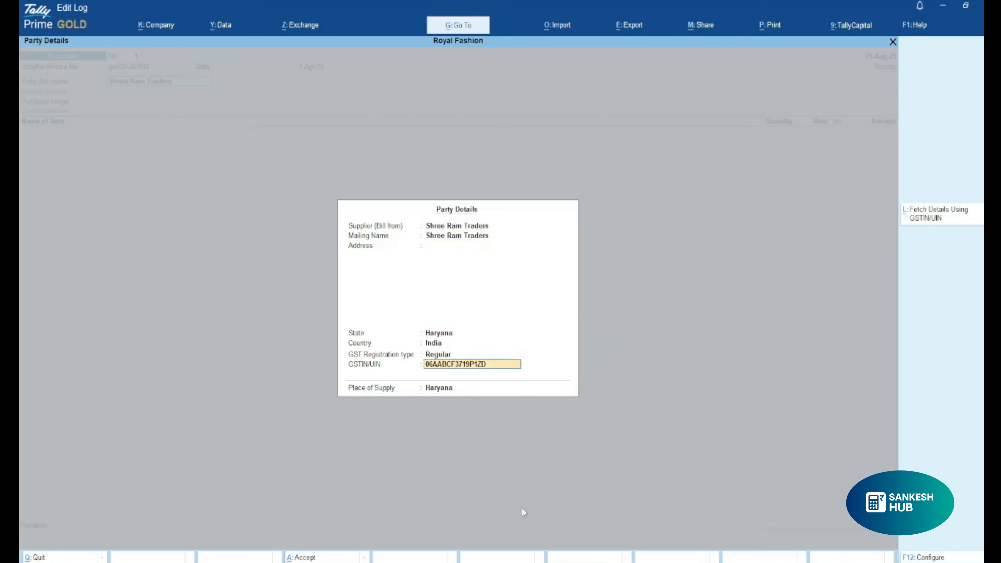
key(Return)
Name the new purchase ledger Pur A/c, leave its alias blank, and place it under Purchase Accounts.
key(Return)
key(Return)
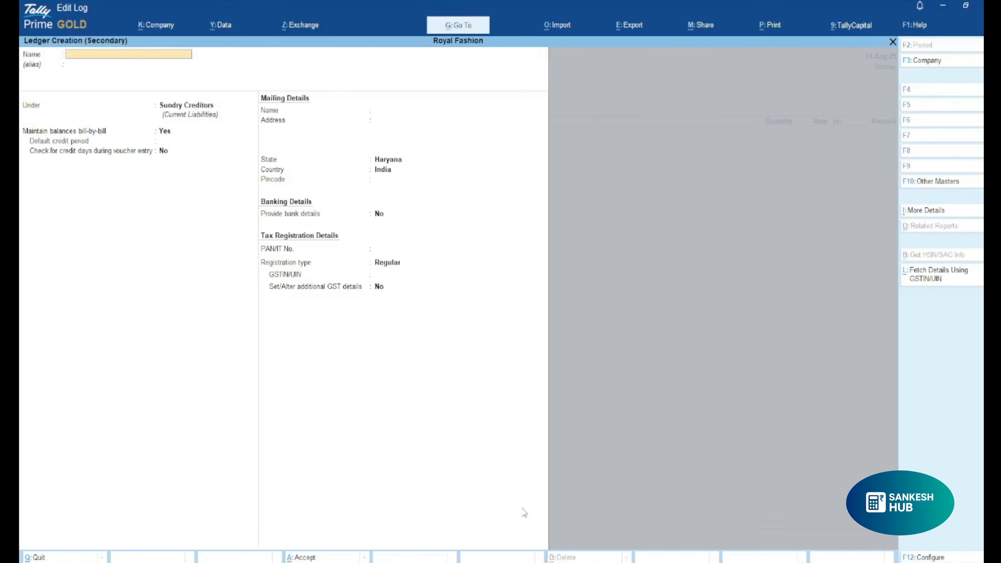
text(Pur a/c)
key(Return)
key(Return)
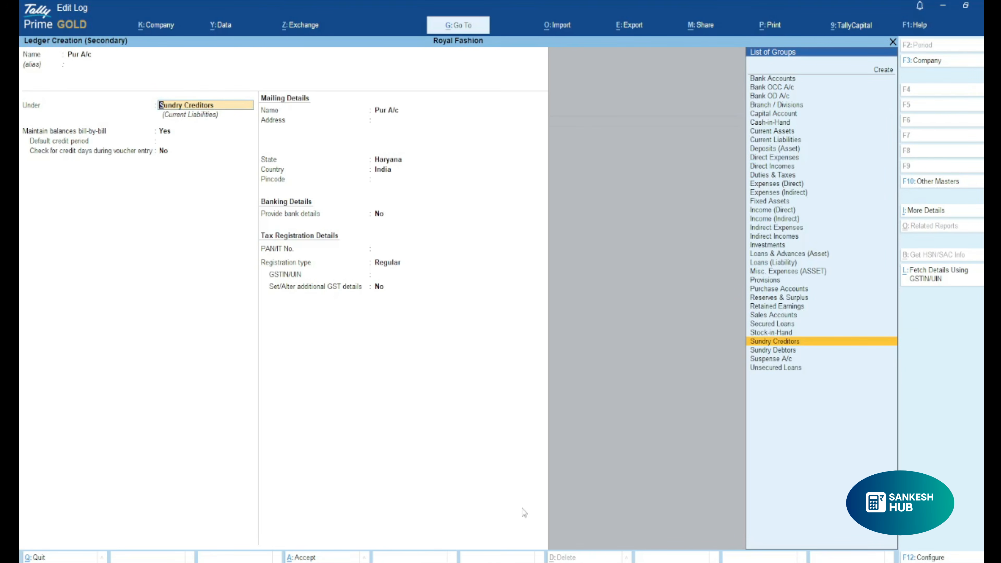
text(Pur)
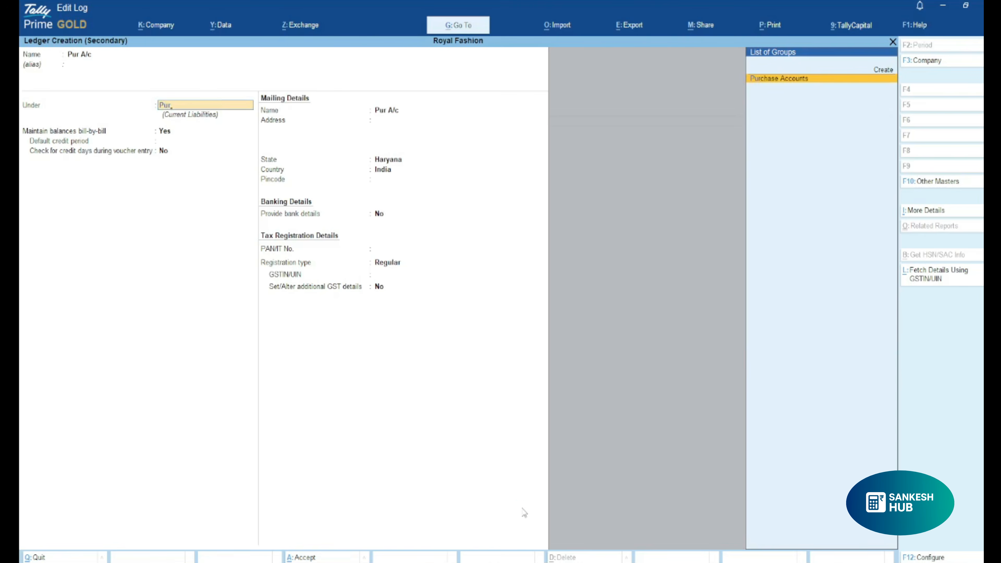
key(Return)
Keep the Pur A/c ledger's default statutory details with GST applicability Applicable, and save it as the voucher's purchase ledger.
key(Return)
key(Return)
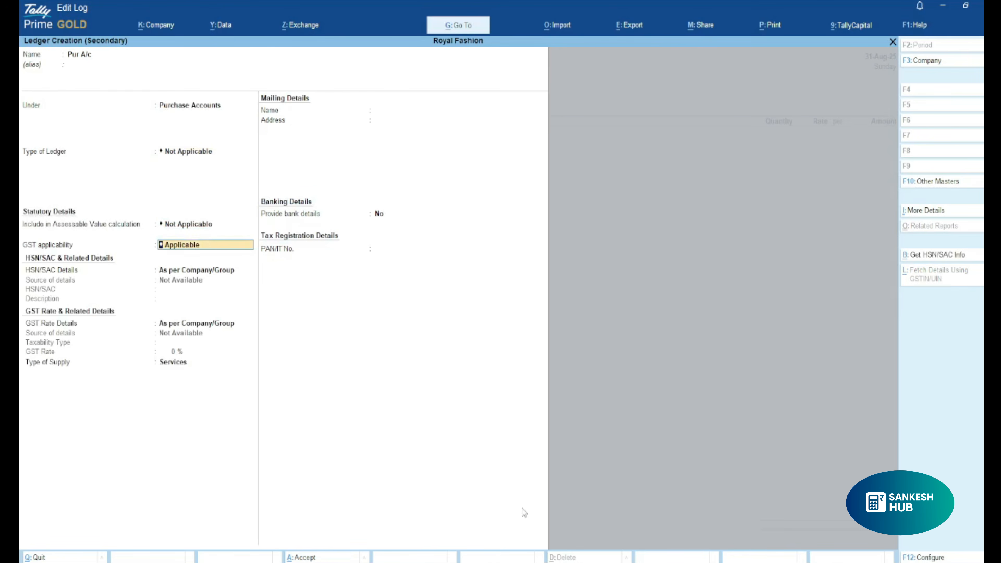
key(Return)
key(Return)
key(Return)
key(Return)
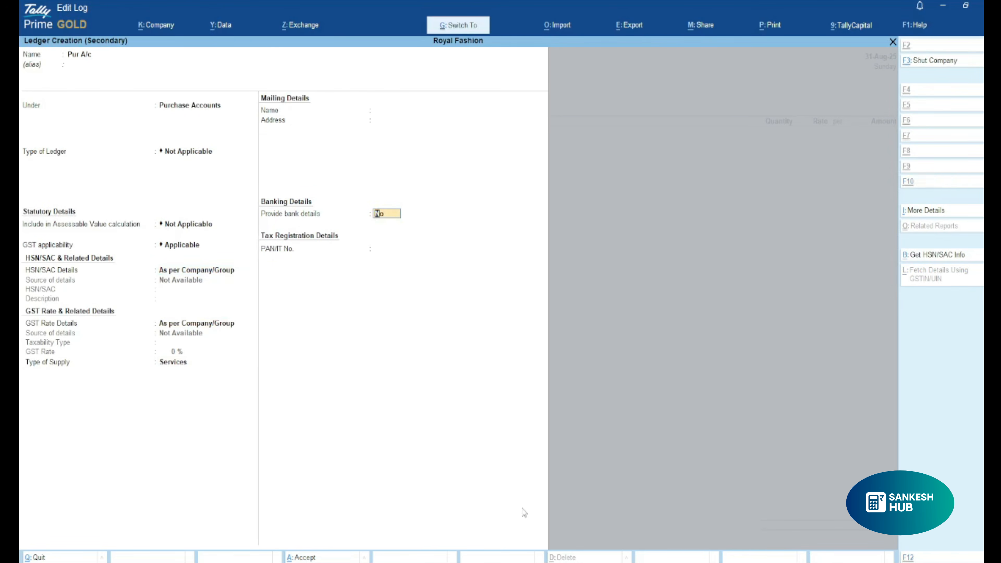
key(ctrl+a)
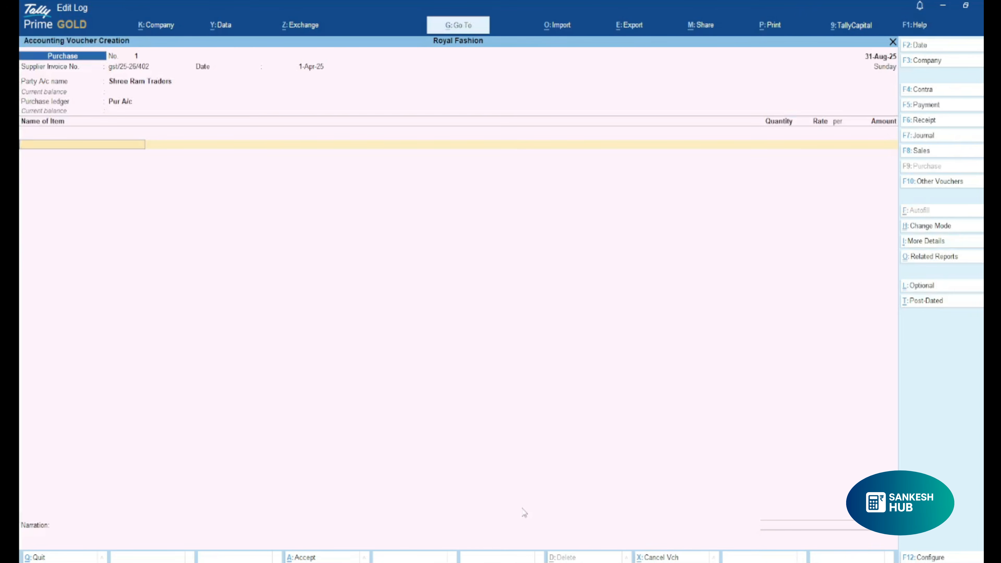
Start a new stock item named Shirt under Primary, leaving its alias blank.
key(alt+c)
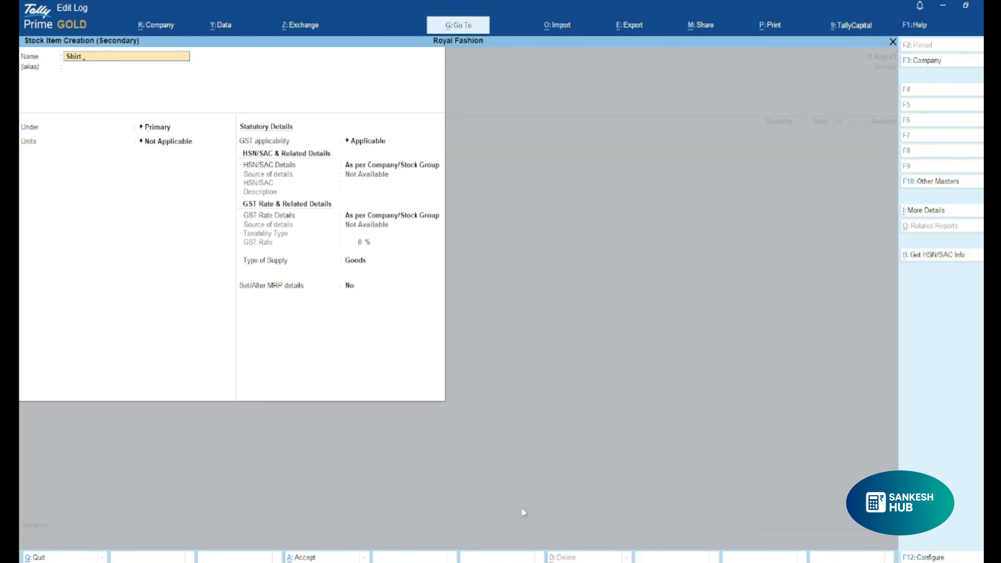
key(Return)
key(Return)
key(Return)
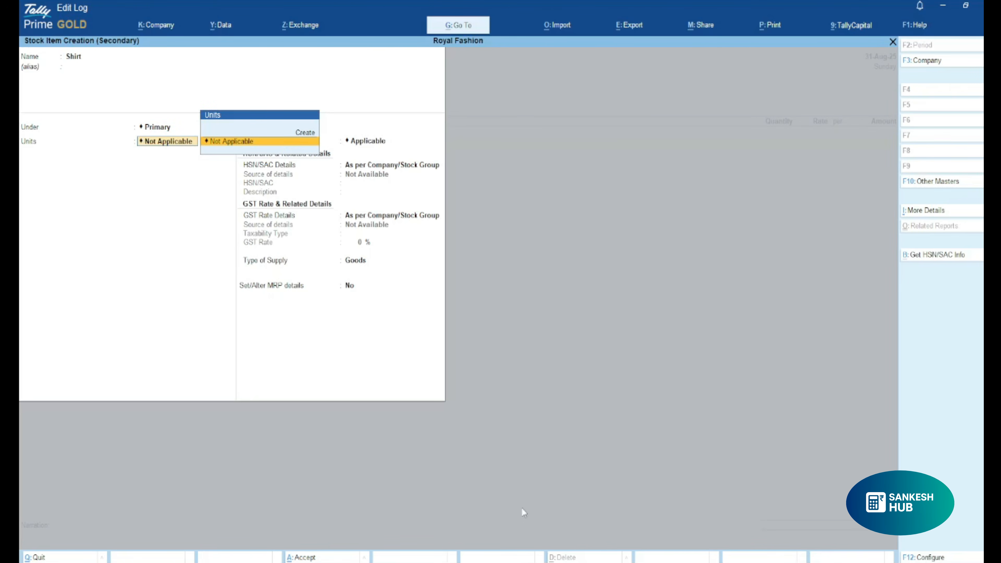
Create the simple unit pcs with UQC PCS-PIECES and 0 decimal places, and assign it to the Shirt item.
key(alt+c)
text(pcs)
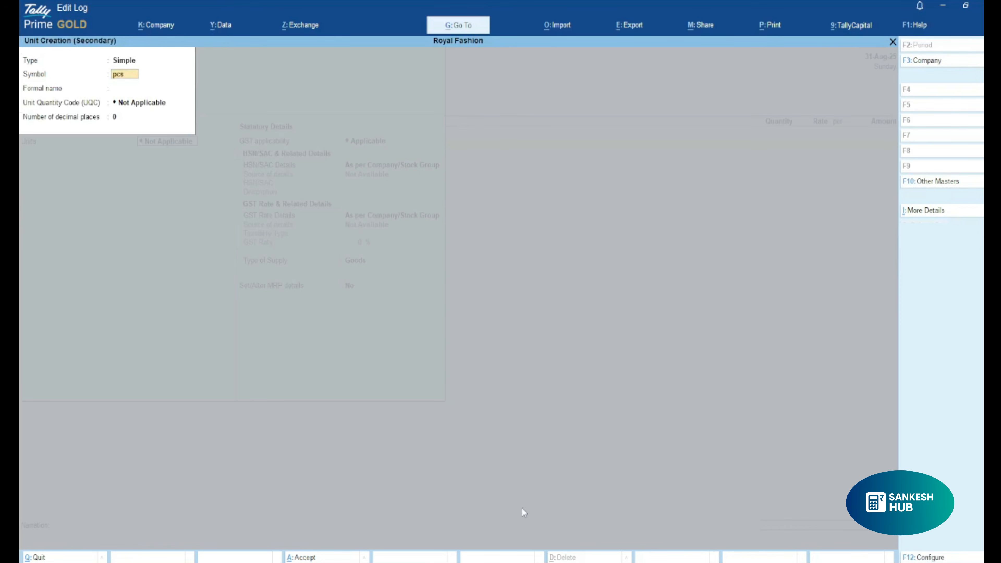
key(Return)
key(Return)
text(o)
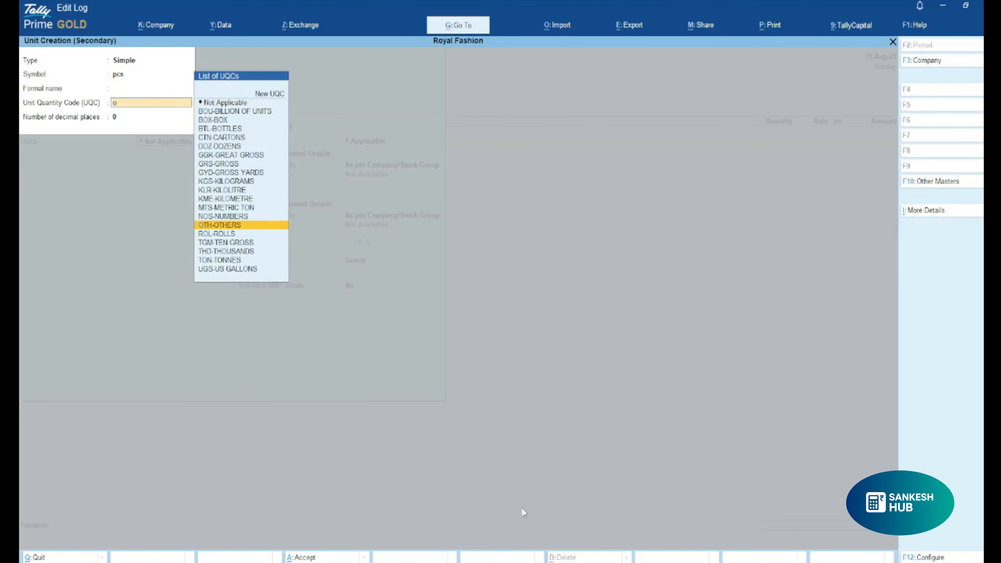
key(BackSpace)
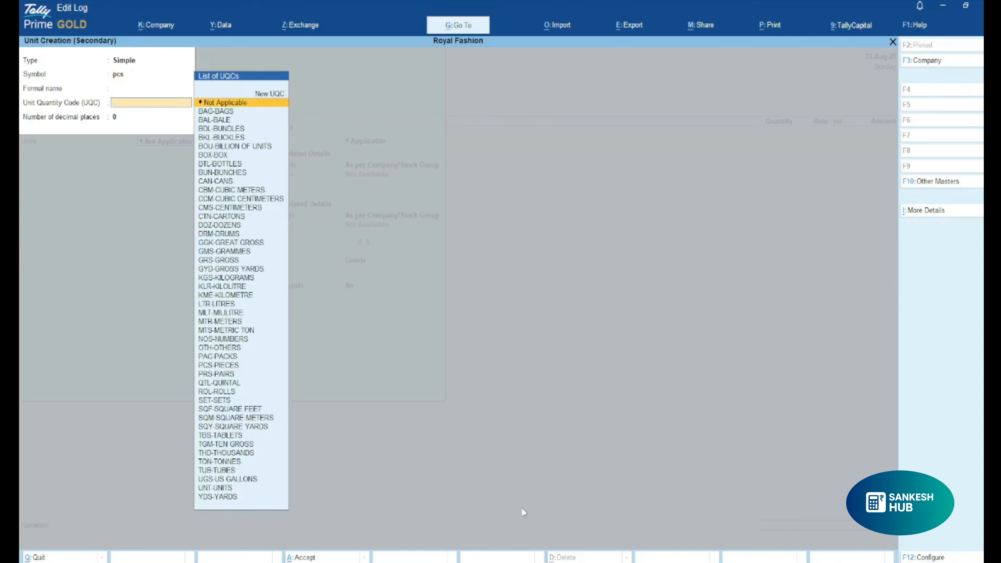
text(pcs)
key(Return)
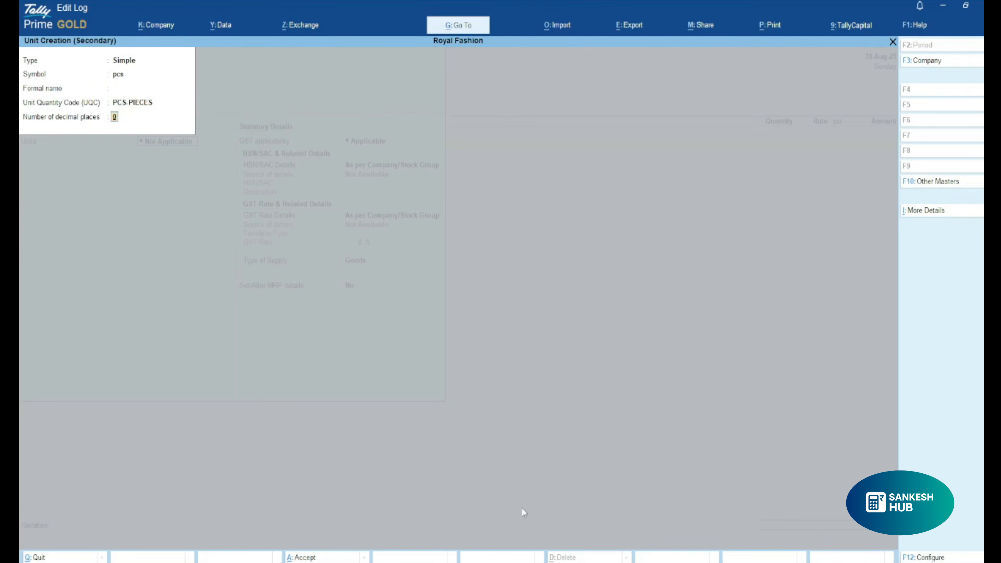
key(Return)
Specify the Shirt item's HSN/SAC details directly with code 6205, leaving the description blank.
key(Return)
key(Return)
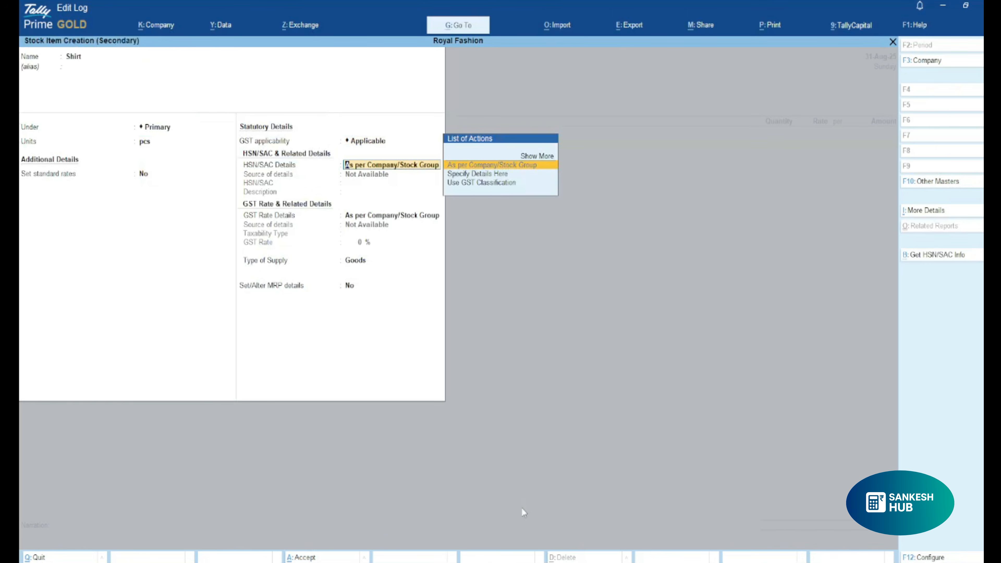
key(Down)
key(Return)
text(6205)
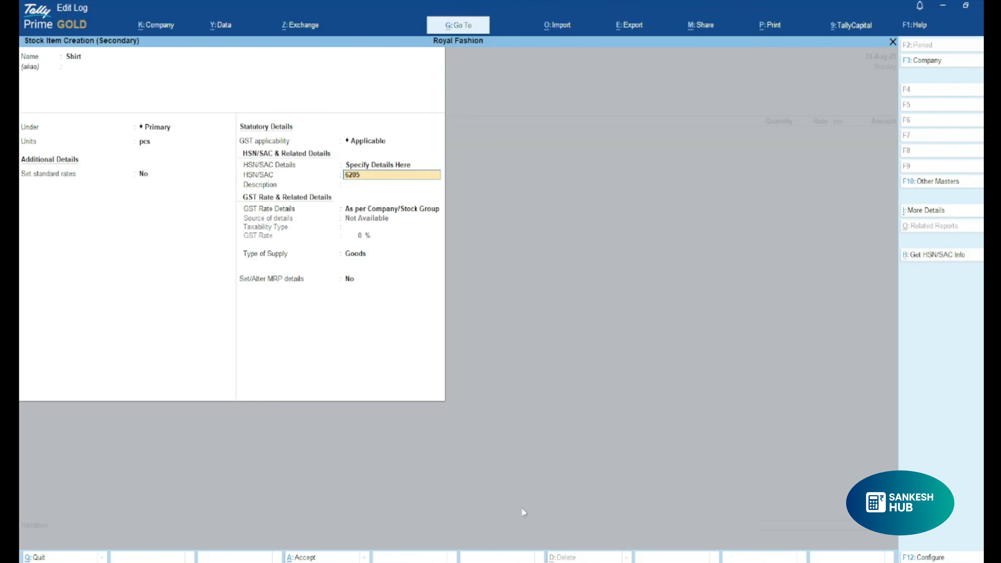
key(Return)
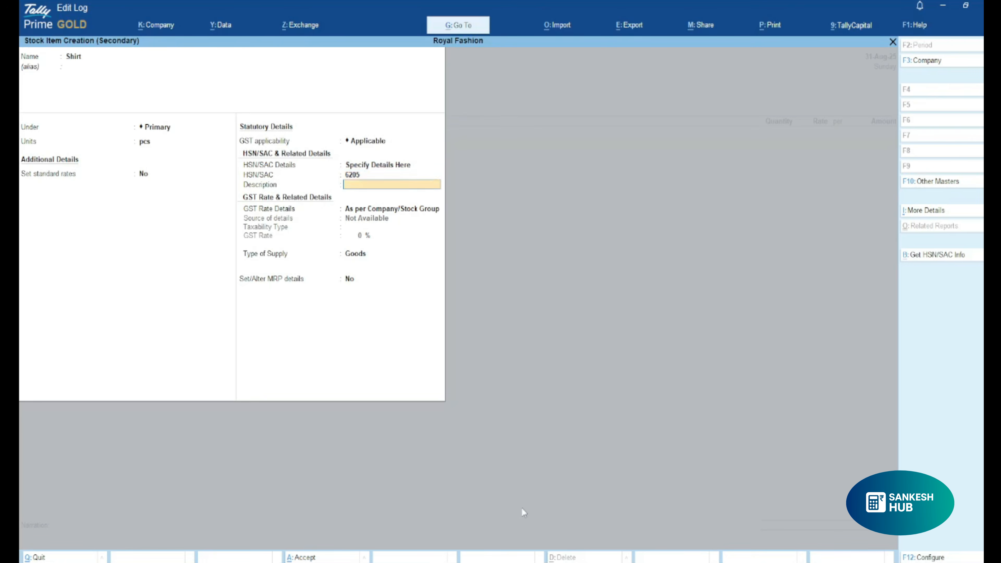
key(Return)
Use slab-based GST rates for the Shirt item, making rates up to 2,500 Taxable at 5%.
key(Down)
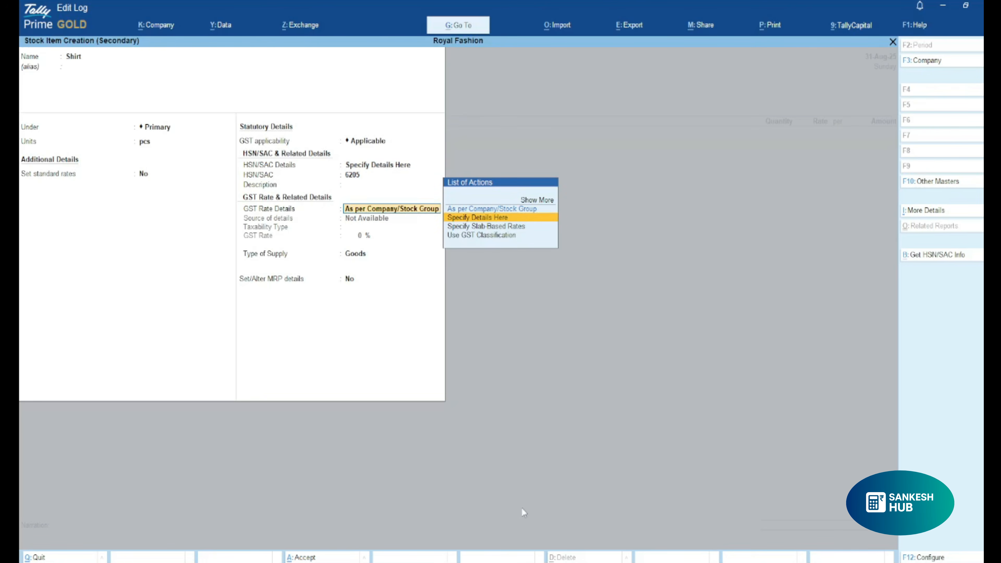
key(Down)
key(Return)
text(2500)
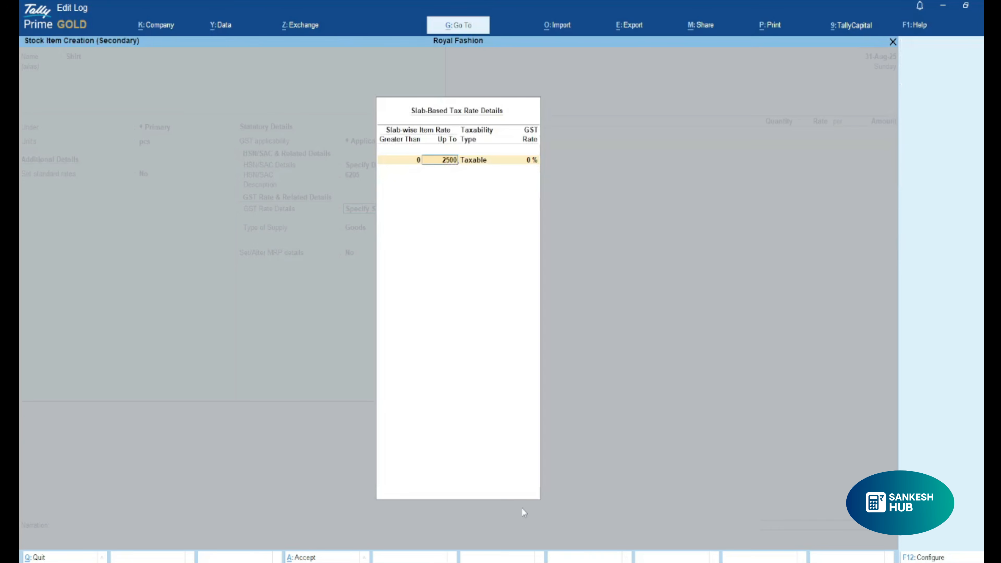
key(Return)
key(Return)
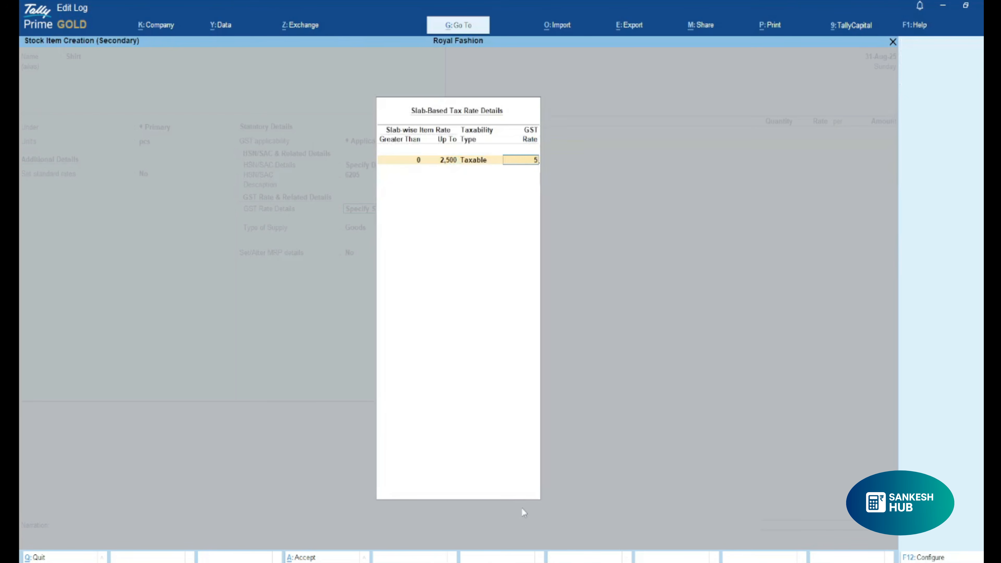
key(Return)
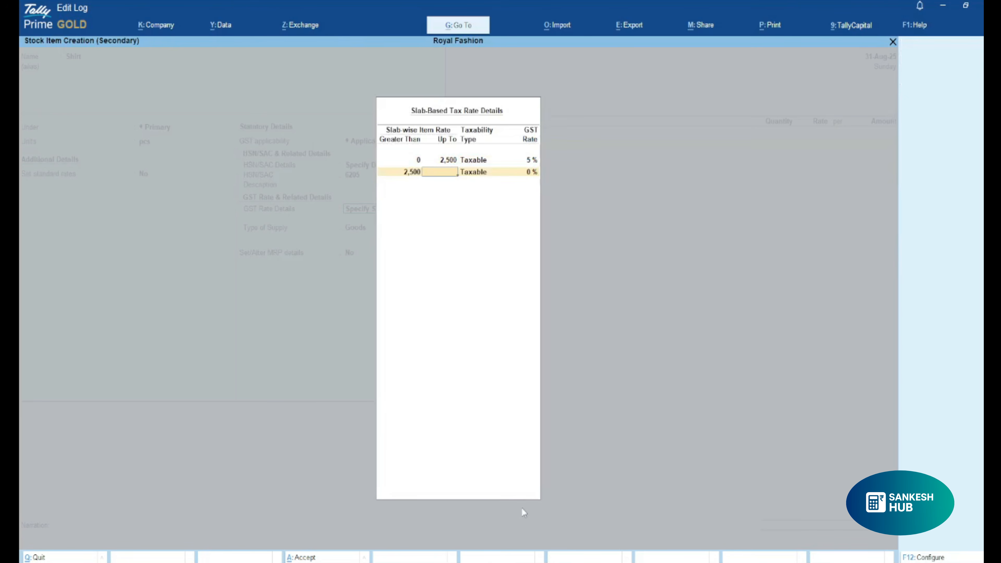
Leave the slab above 2,500 without an upper limit, keep the Goods supply type and no MRP details, and save the Shirt item.
key(Return)
key(Return)
key(Return)
key(Return)
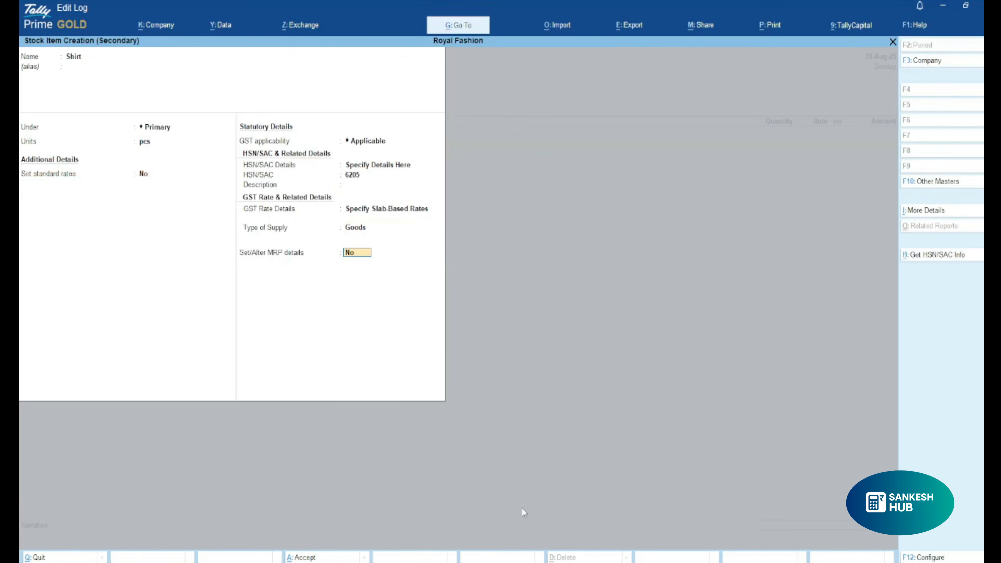
key(Return)
Enter 25 pcs of Shirt at a rate of 450 per pcs, keeping the GST and HSN/SAC details As per Masters/Company.
key(Return)
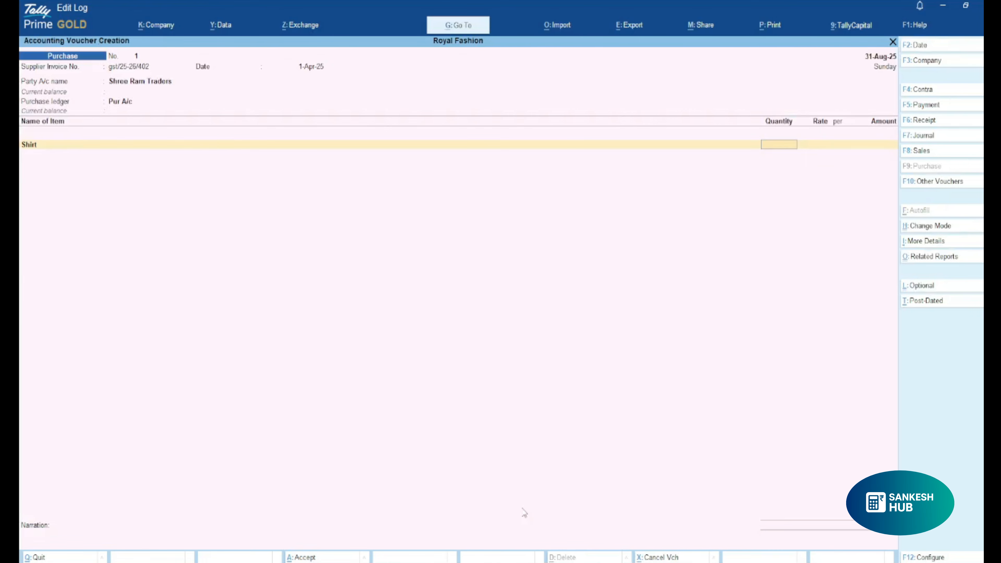
text(25)
key(Return)
text(450)
key(Return)
key(Return)
key(Return)
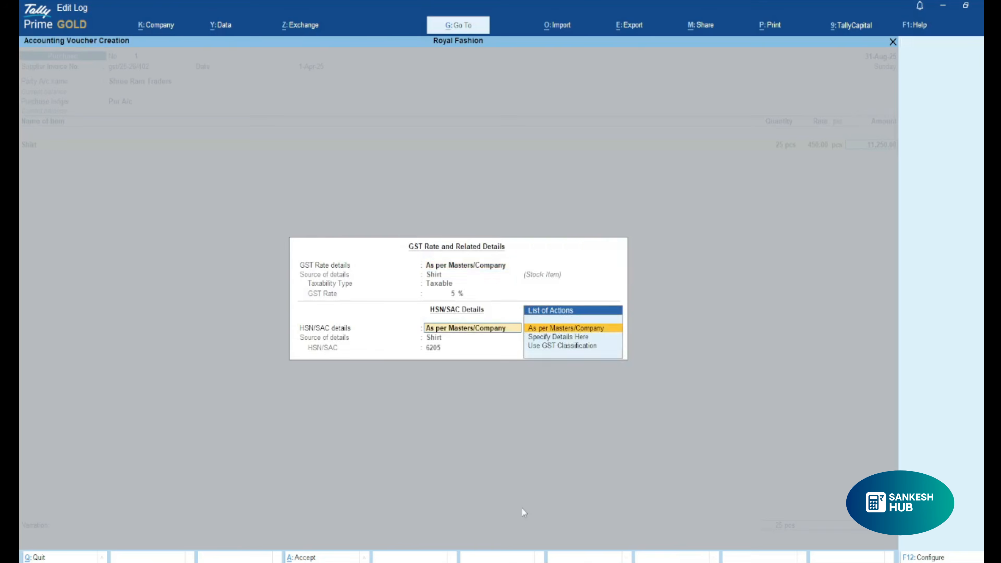
key(Return)
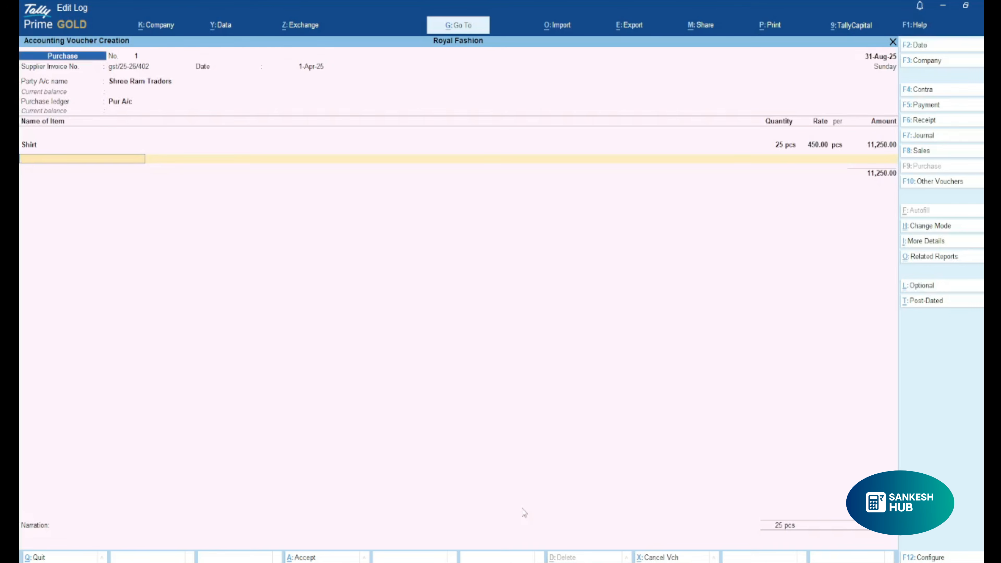
End the item list and start a new ledger named Sgst under Duties & Taxes.
key(Return)
key(alt+c)
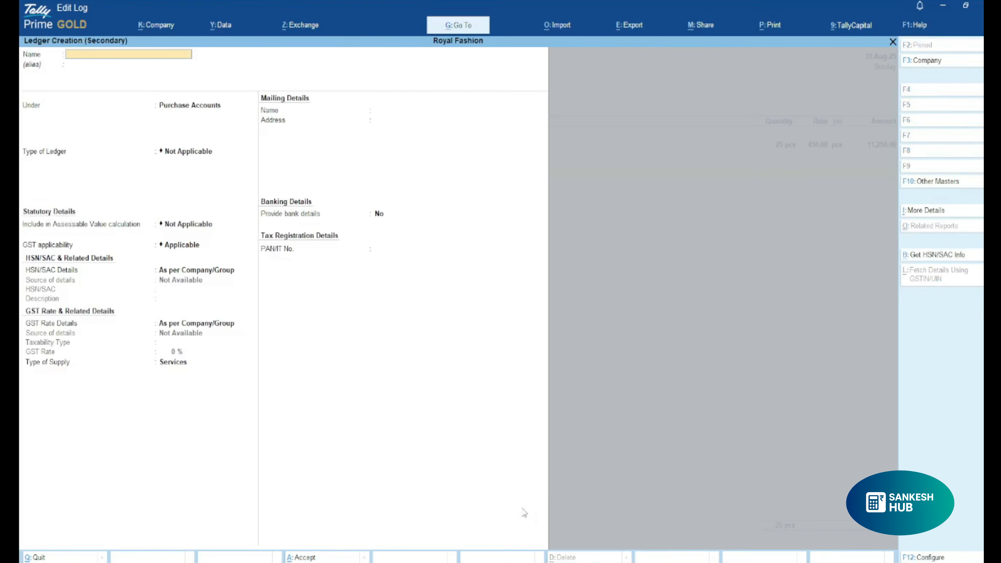
text(Sgst)
key(Return)
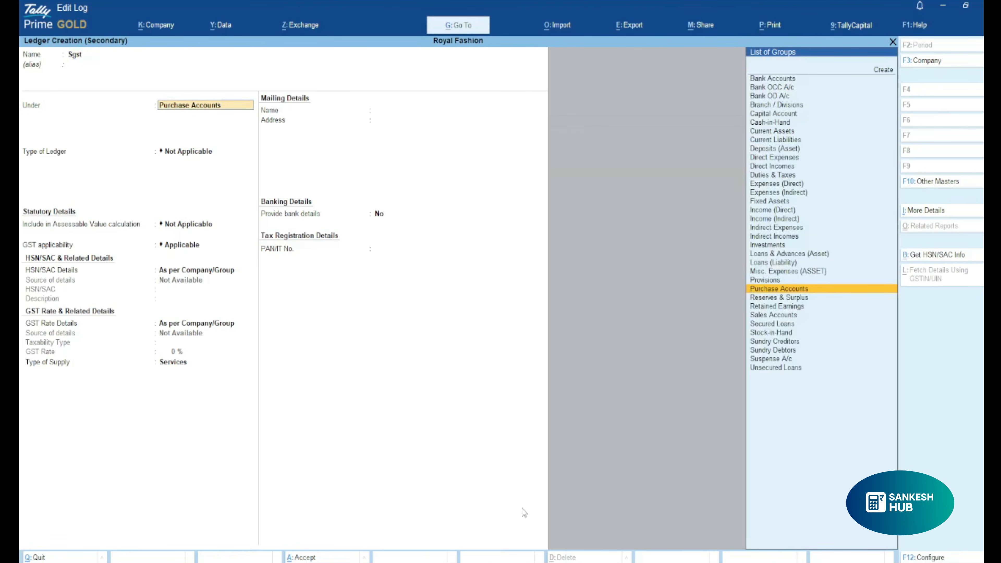
text(Du)
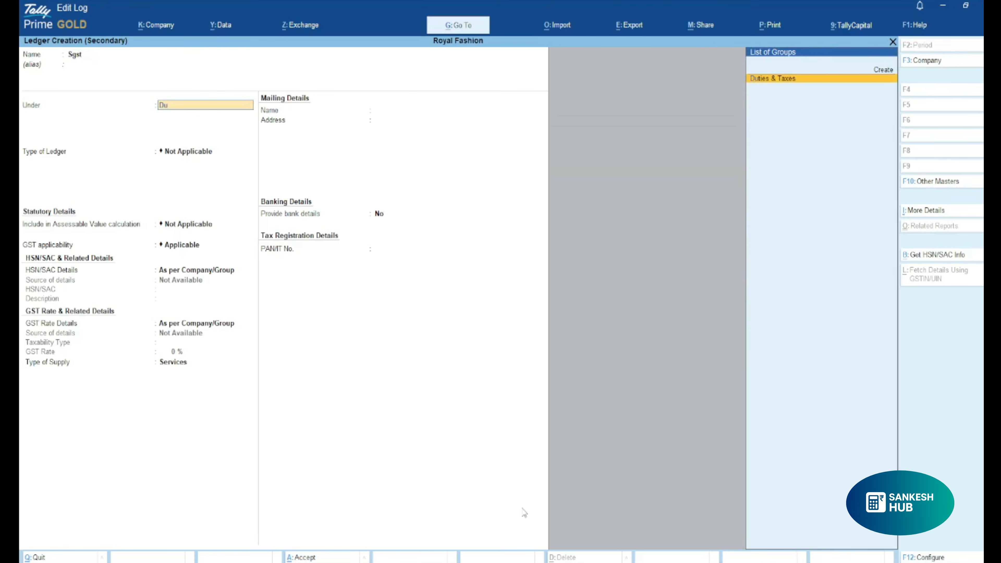
key(Return)
Set the Sgst ledger's duty type to GST and tax type to SGST/UTGST, and save it into the purchase voucher.
key(Up)
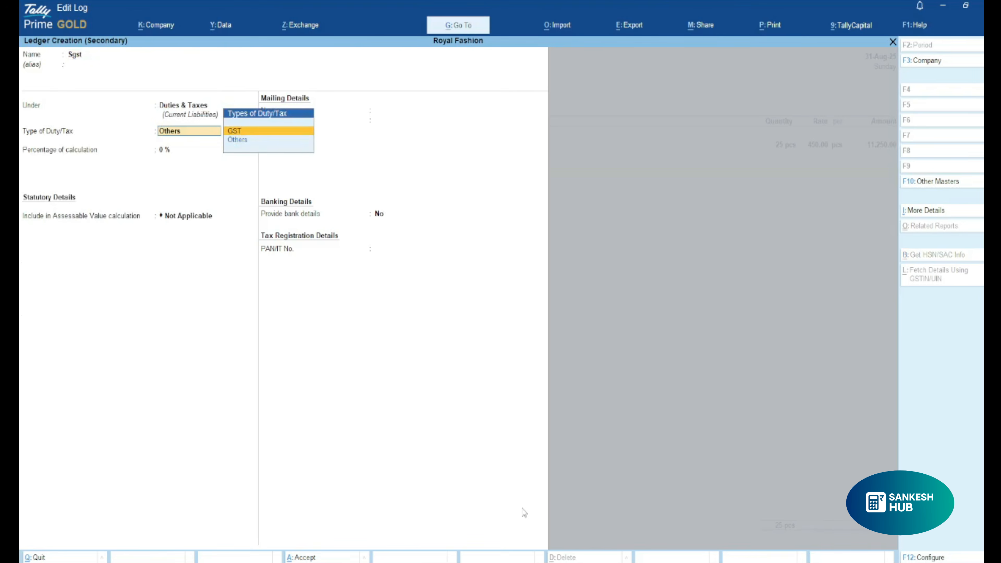
key(Return)
key(Down)
key(Down)
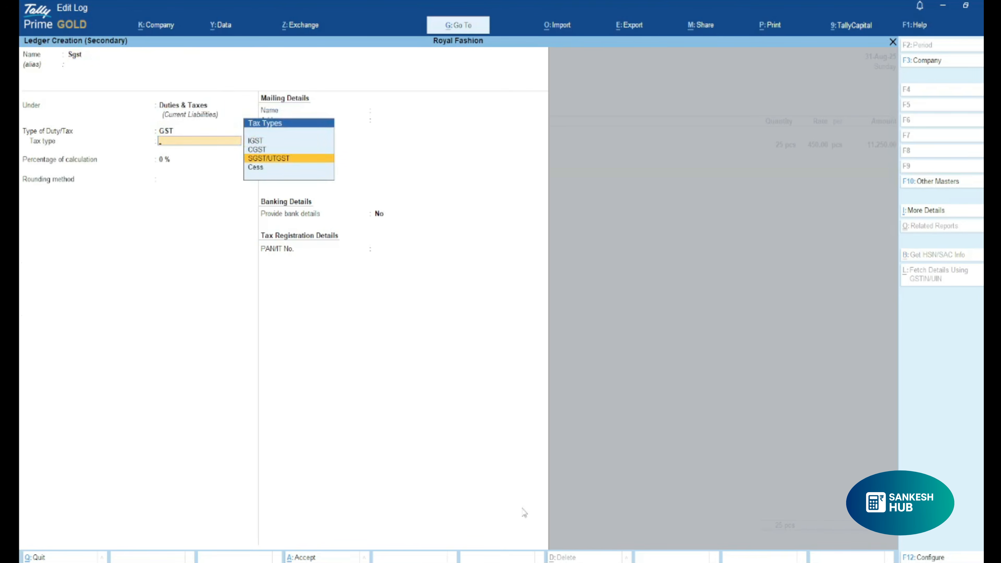
key(Return)
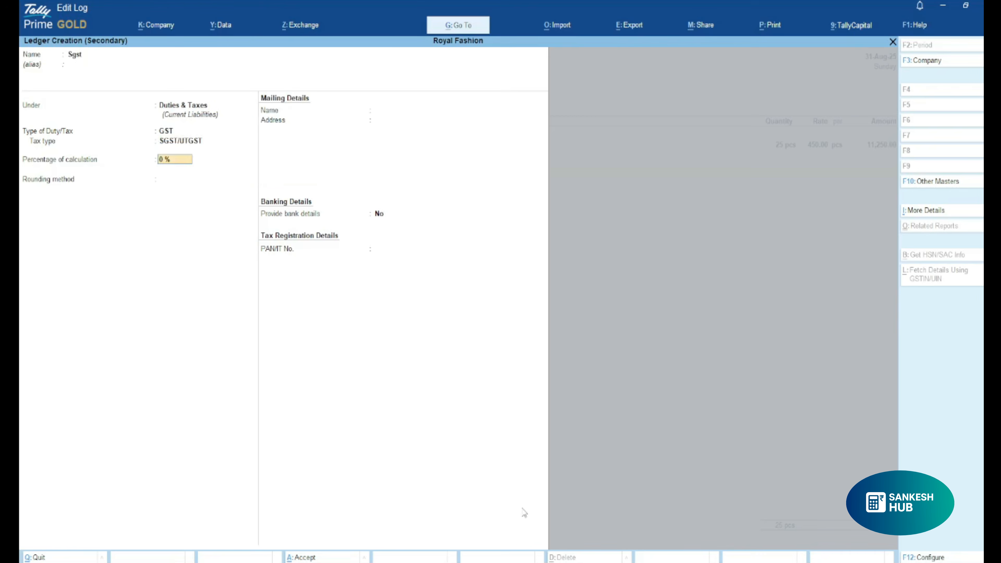
key(Return)
Accept the Sgst amount and start a Cgst ledger under Duties & Taxes with duty type GST.
key(Return)
key(ctrl+a)
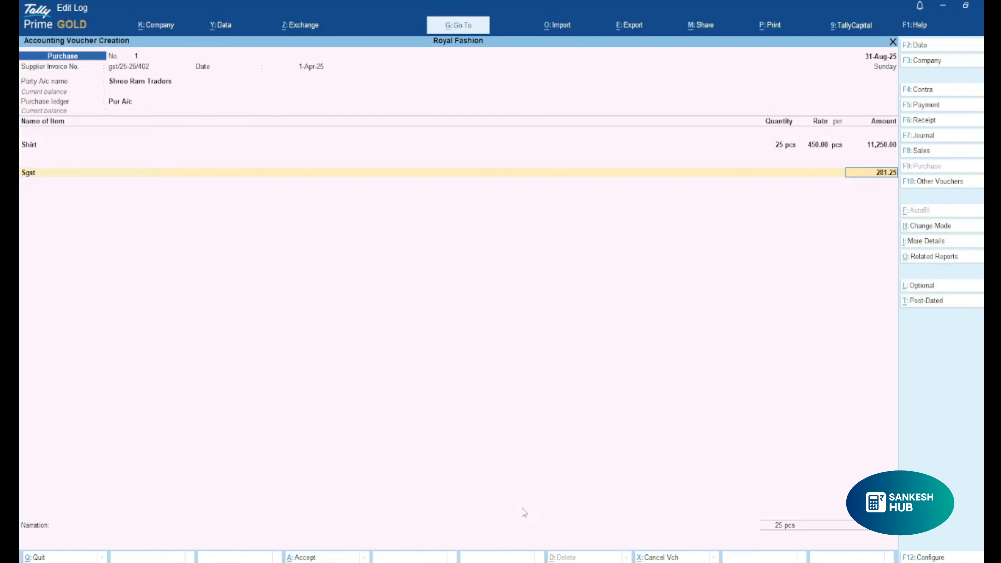
key(Return)
key(alt+c)
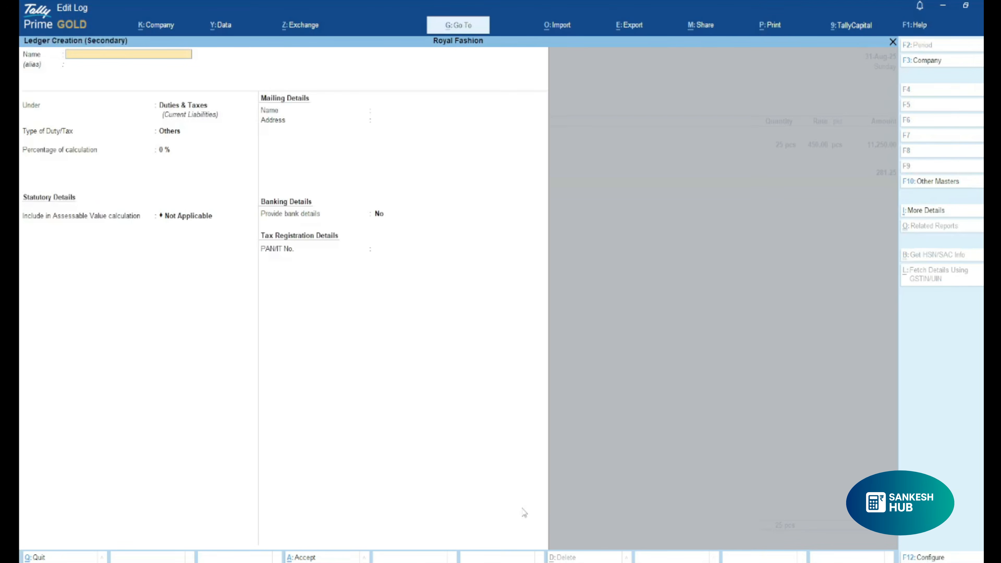
text(Cgst)
Set the Cgst ledger's tax type to CGST with no rounding or bank details, and save it into the voucher.
key(Return)
key(Return)
key(Return)
key(Return)
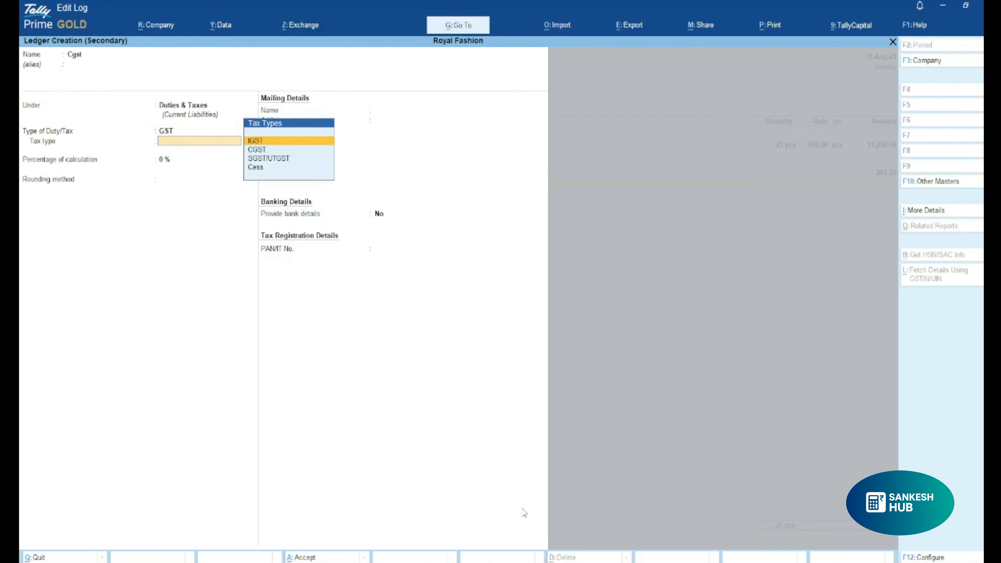
key(Down)
key(Return)
key(Return)
key(Return)
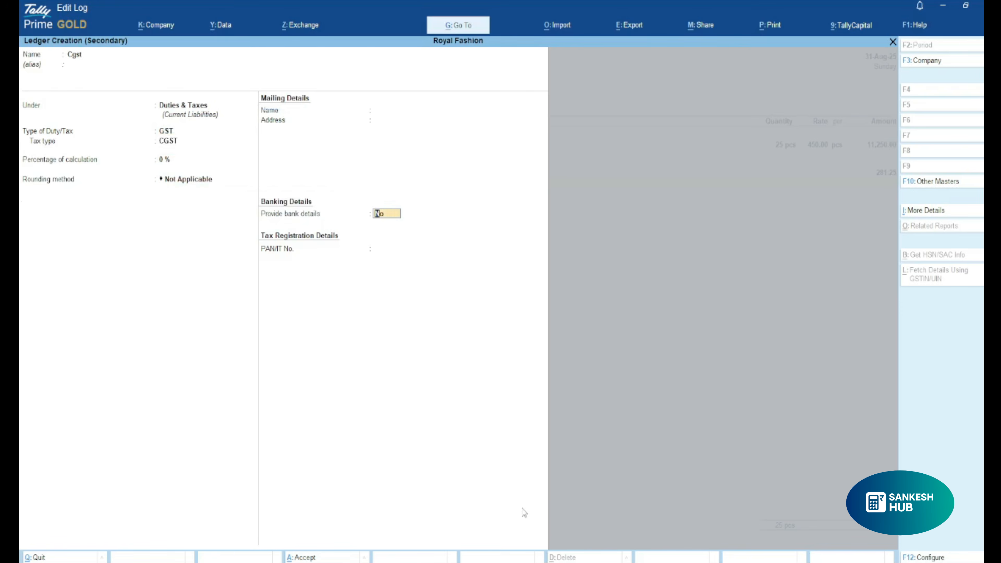
key(Return)
Accept the Cgst amount and start a new ledger named Round Off.
key(Return)
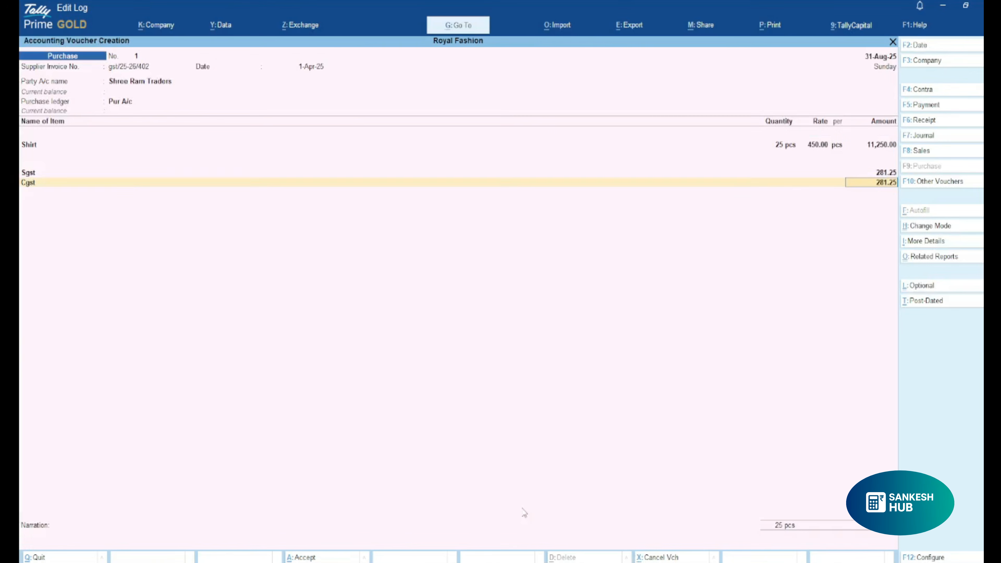
key(Return)
key(alt+c)
text(Rt)
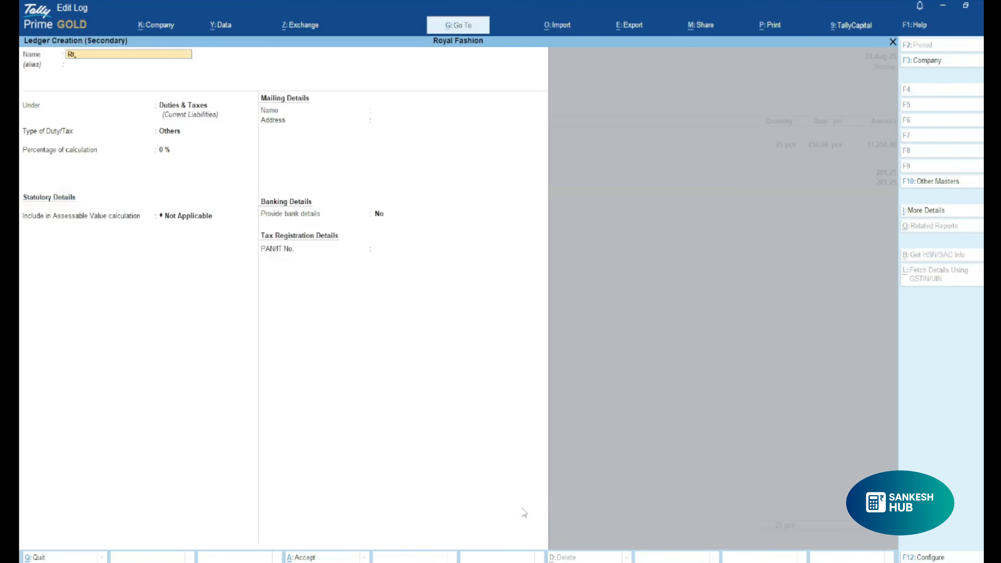
text(und Off)
key(Return)
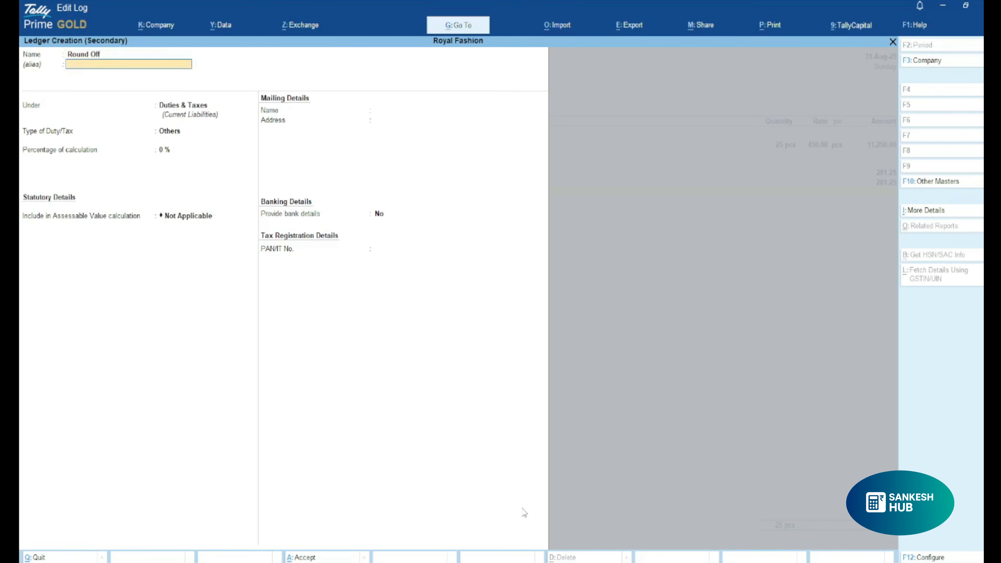
key(Return)
key(Up)
key(Return)
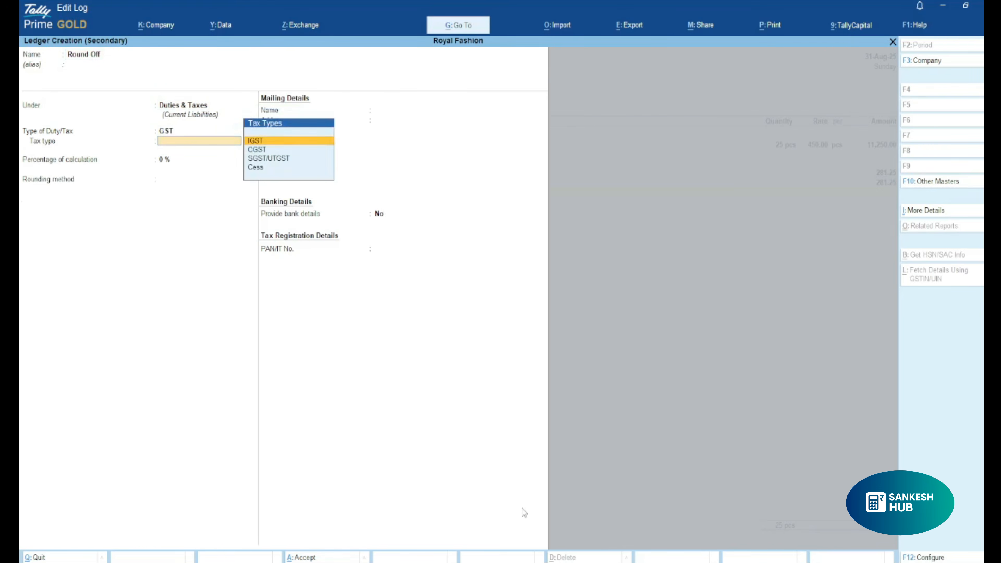
key(Down)
key(Down)
key(Return)
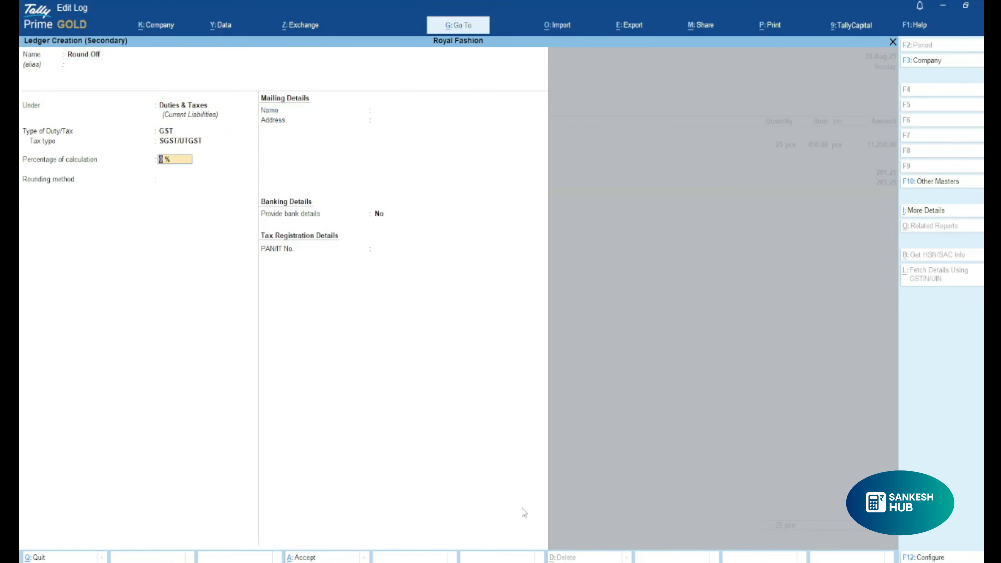
key(Return)
key(BackSpace)
key(BackSpace)
key(BackSpace)
key(BackSpace)
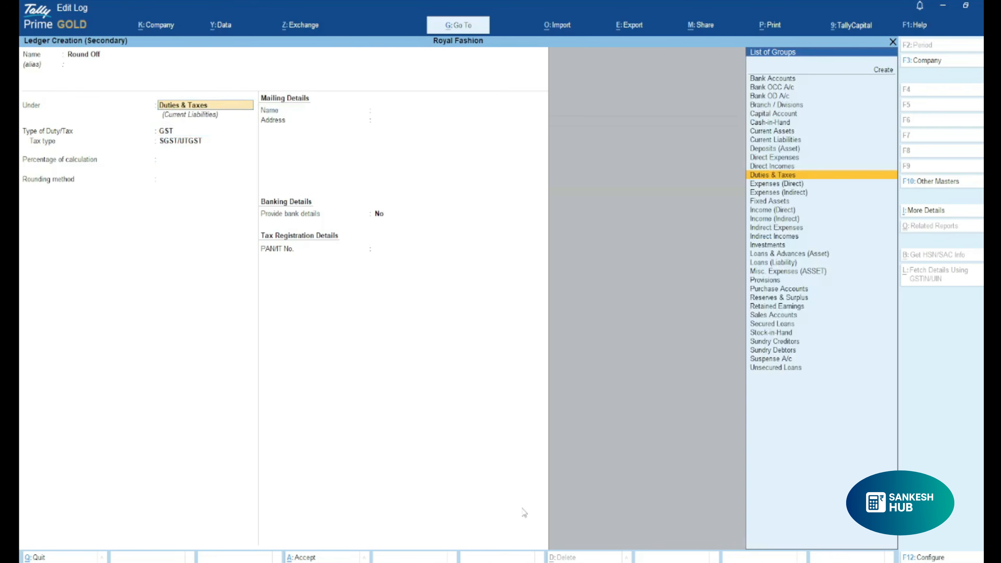
text(Du)
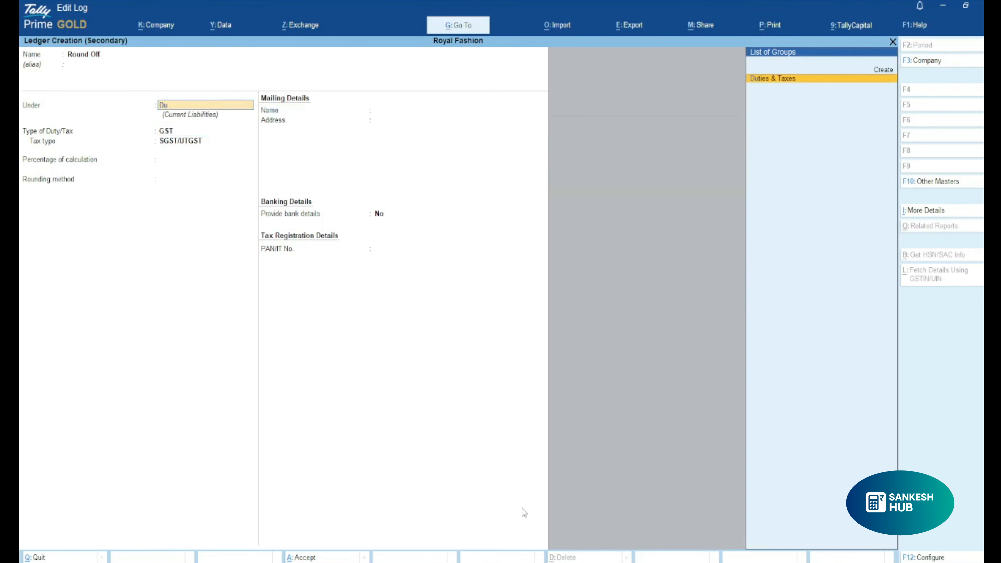
key(Return)
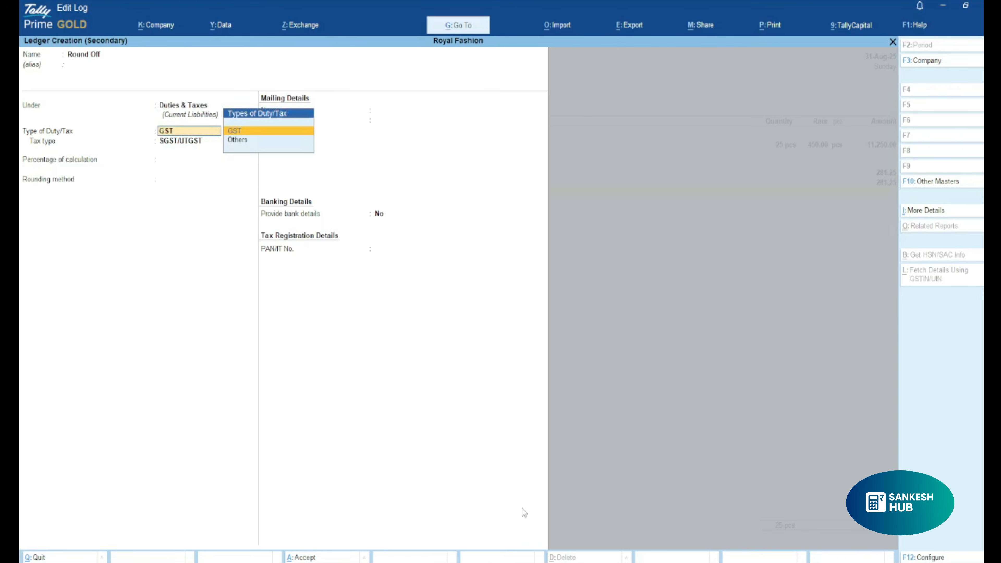
key(BackSpace)
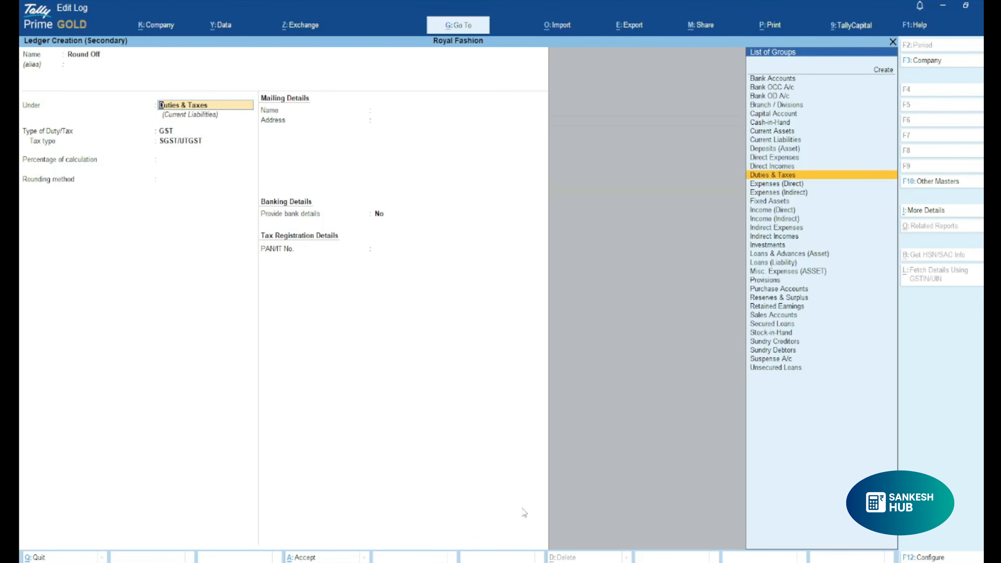
key(BackSpace)
key(BackSpace)
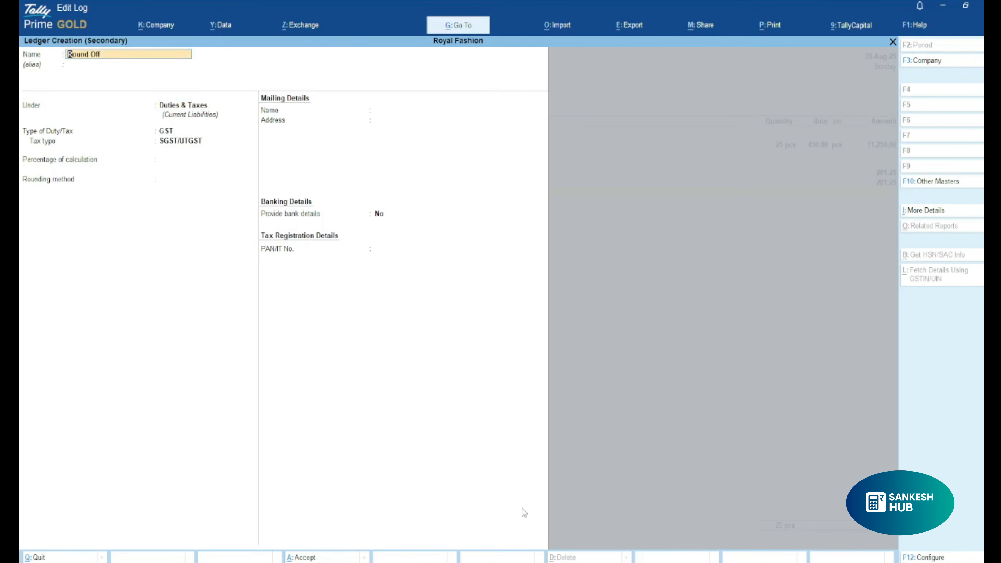
key(Return)
key(Return)
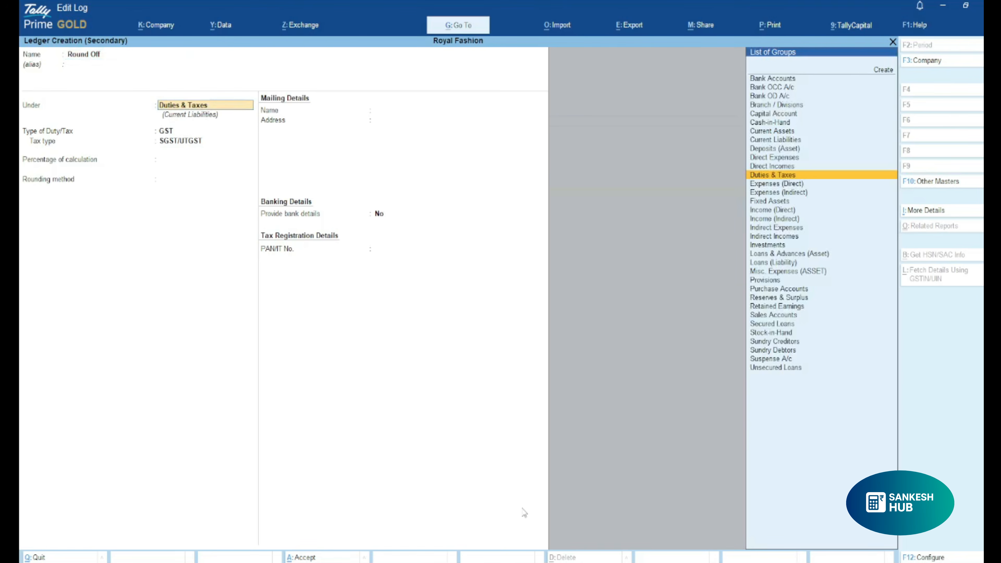
Place the Round Off ledger under Direct Expenses with ledger type Invoice Rounding, and save it into the voucher.
text(Dire)
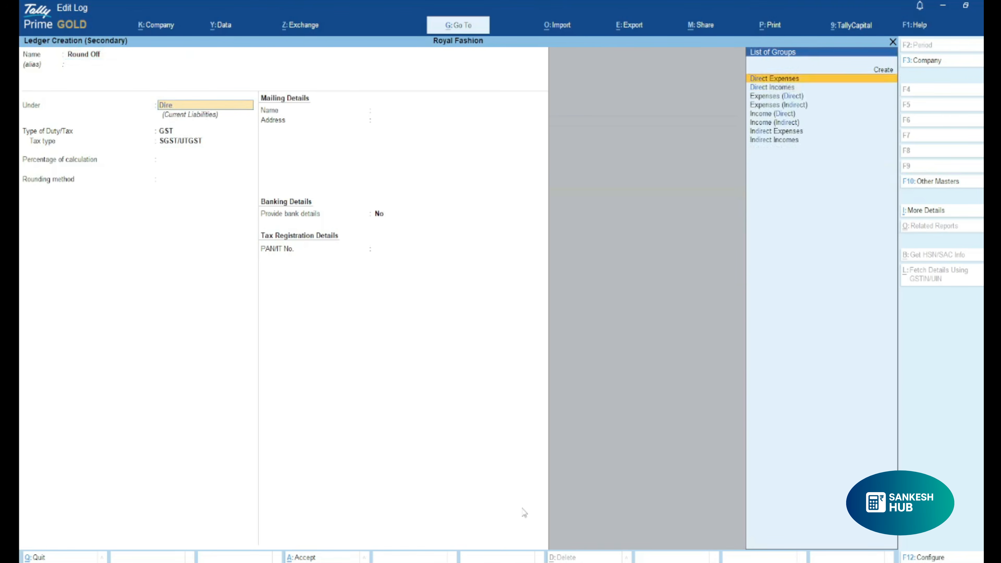
key(Return)
key(Return)
key(BackSpace)
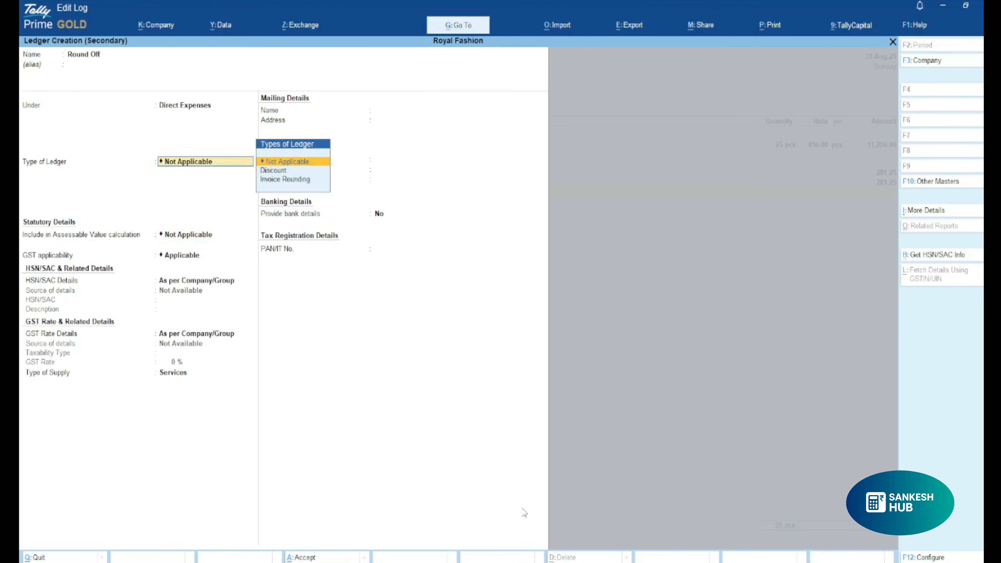
key(Down)
key(Down)
Accept the Round Off amount, allocate the bill as New Ref gst/25-26/402 without credit days, and save the purchase voucher.
key(Return)
key(Return)
key(Return)
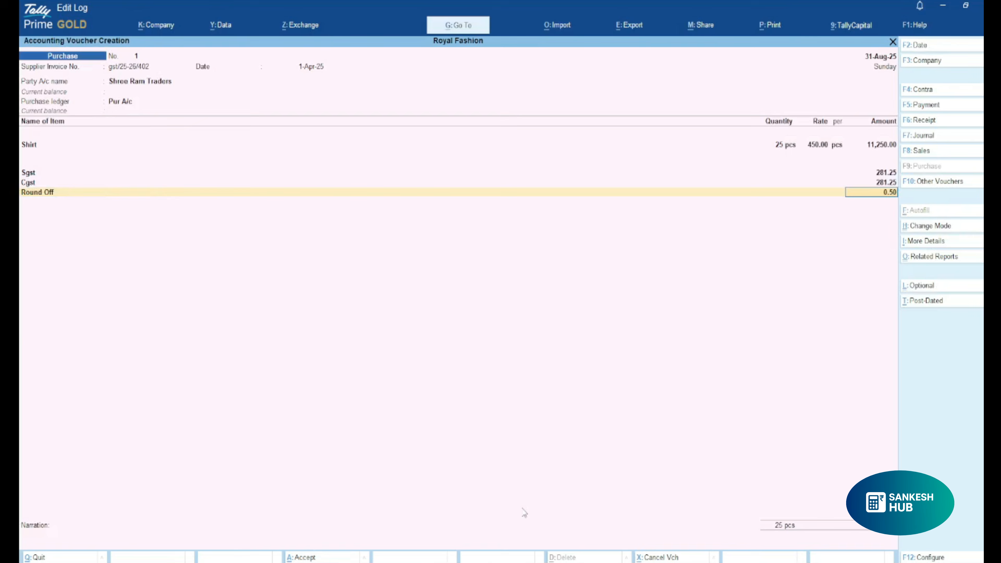
key(Return)
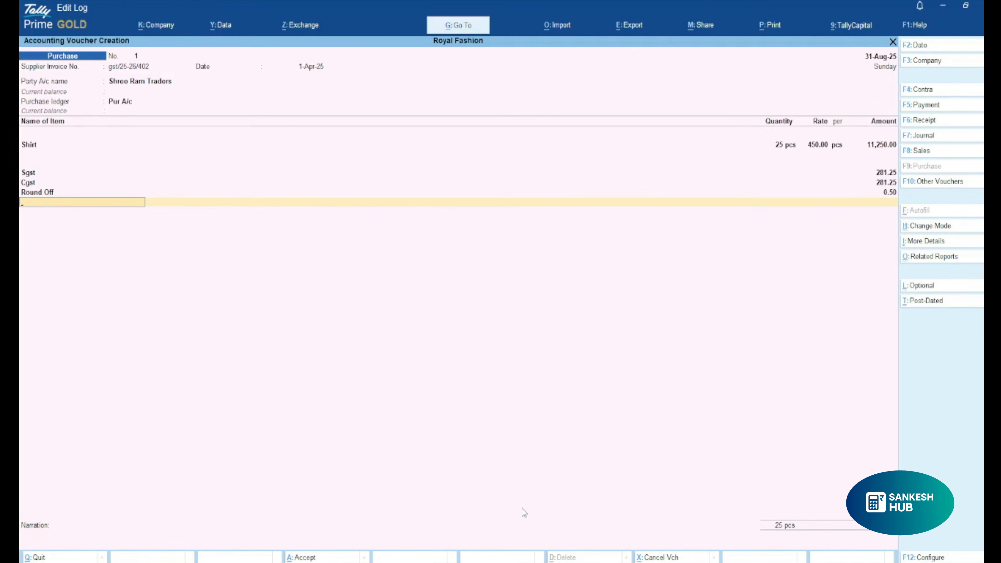
key(Return)
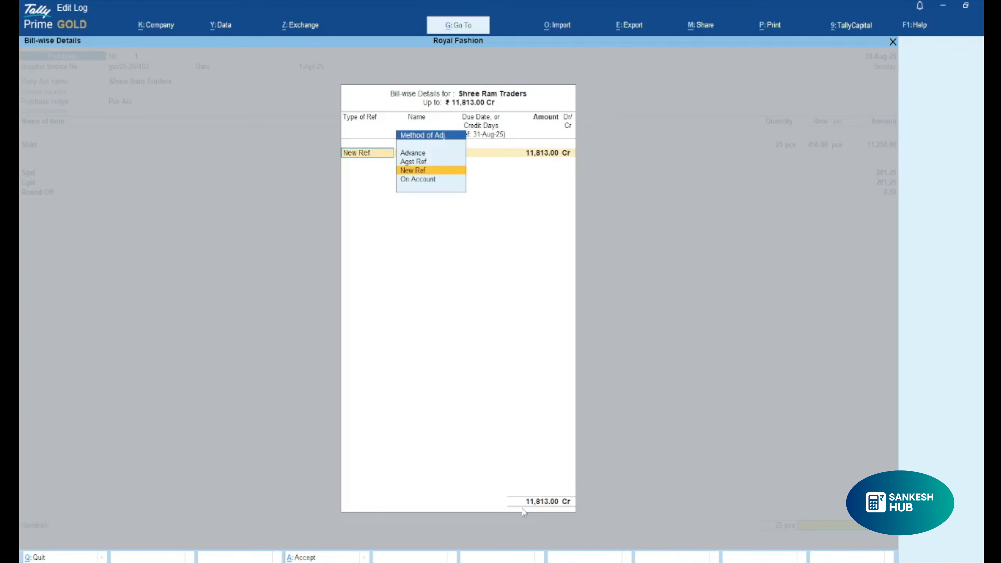
key(Return)
key(Return)
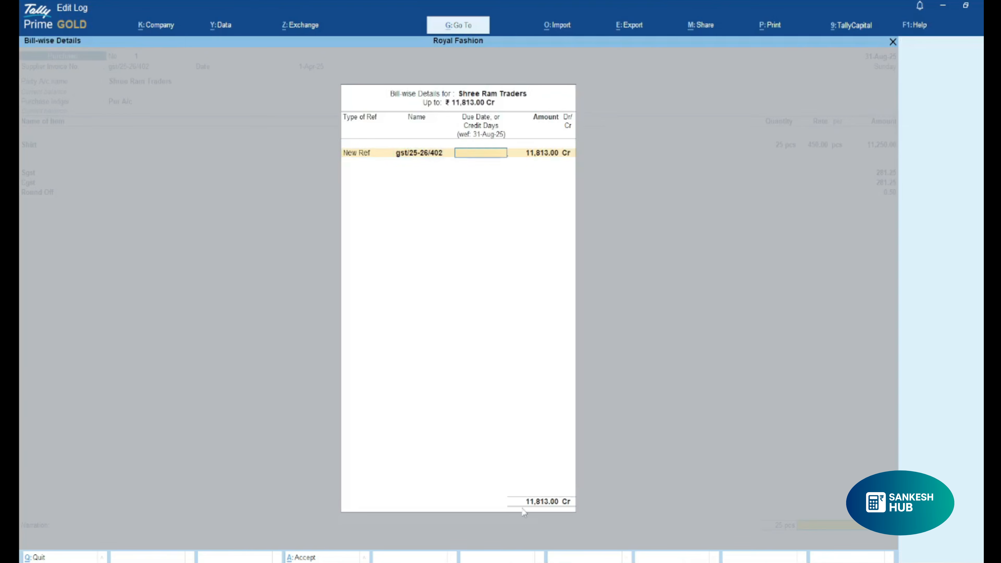
key(Return)
key(Return)
key(Return)
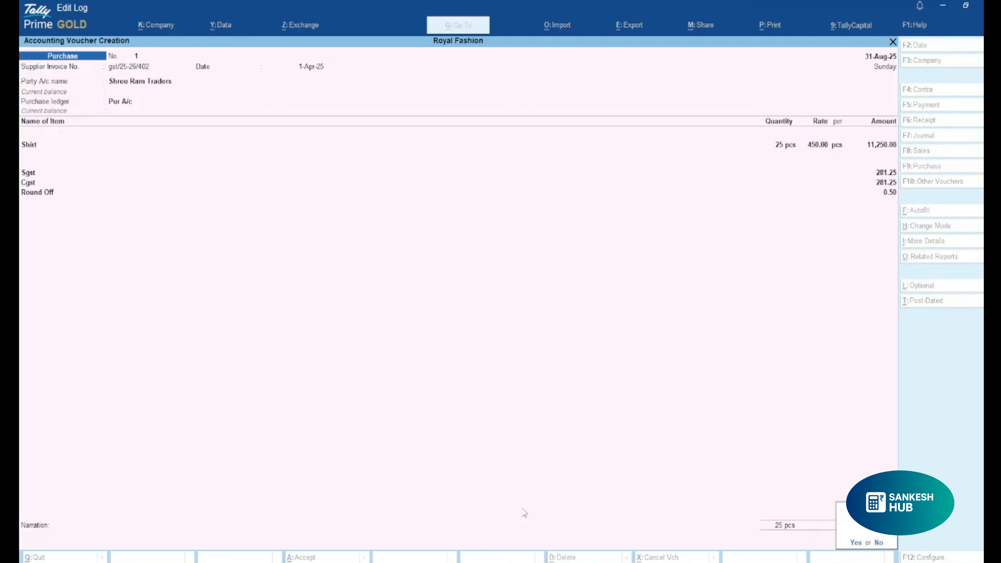
key(Return)
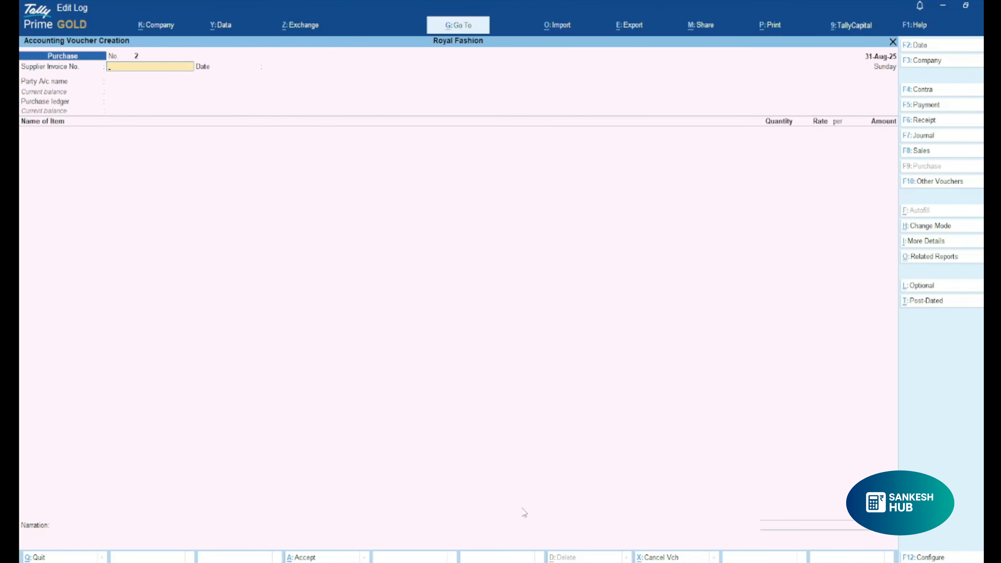
Leave the empty purchase voucher and open a new sales voucher from the Gateway of Tally.
key(Escape)
key(Up)
key(Up)
key(Up)
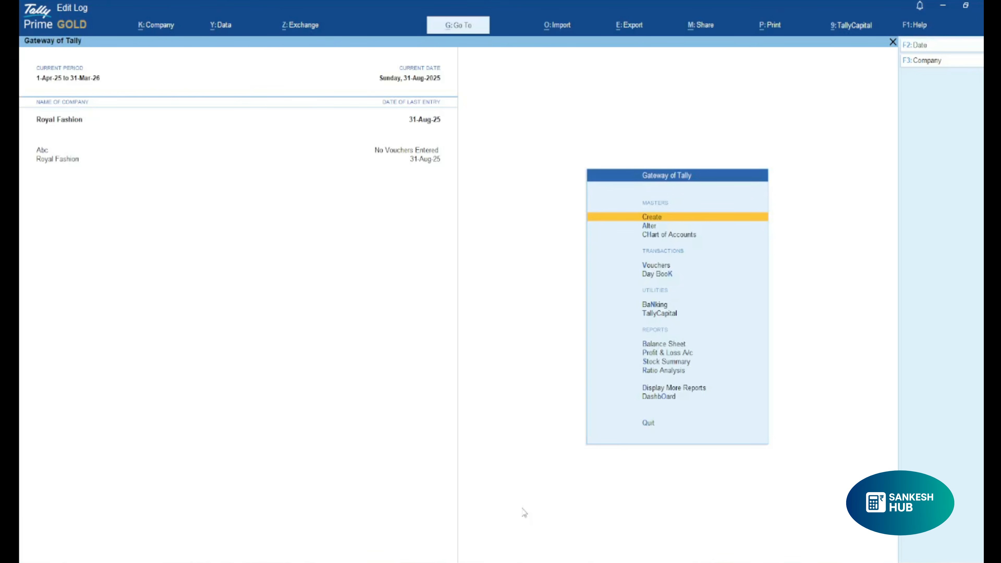
key(v)
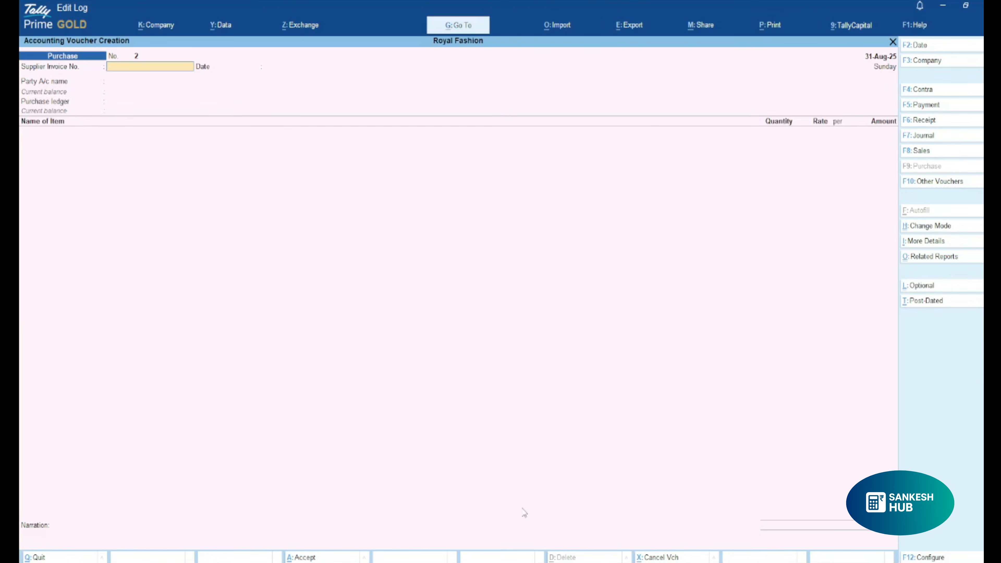
key(F8)
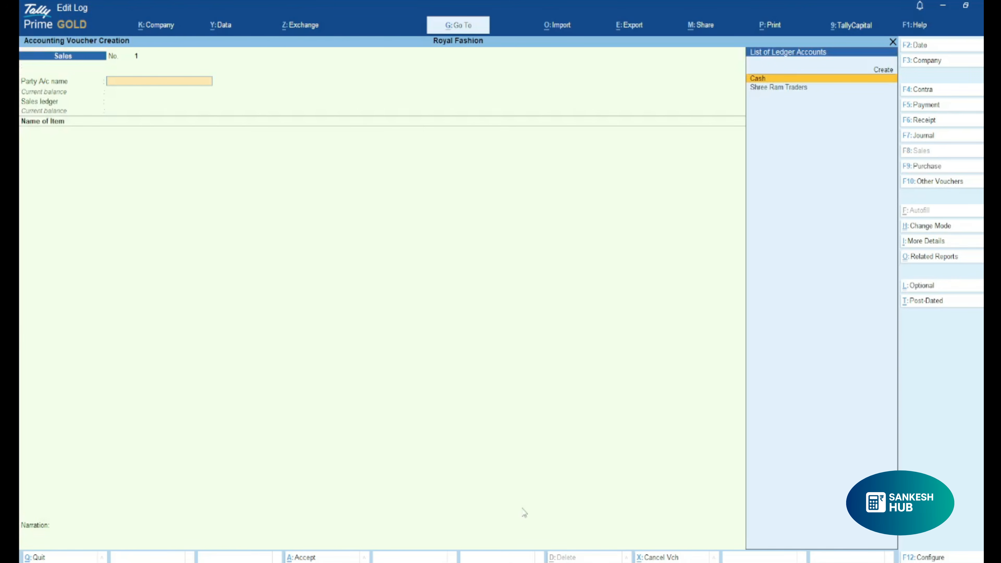
Start a new party ledger from the sales voucher and enter the customer's name.
key(alt+c)
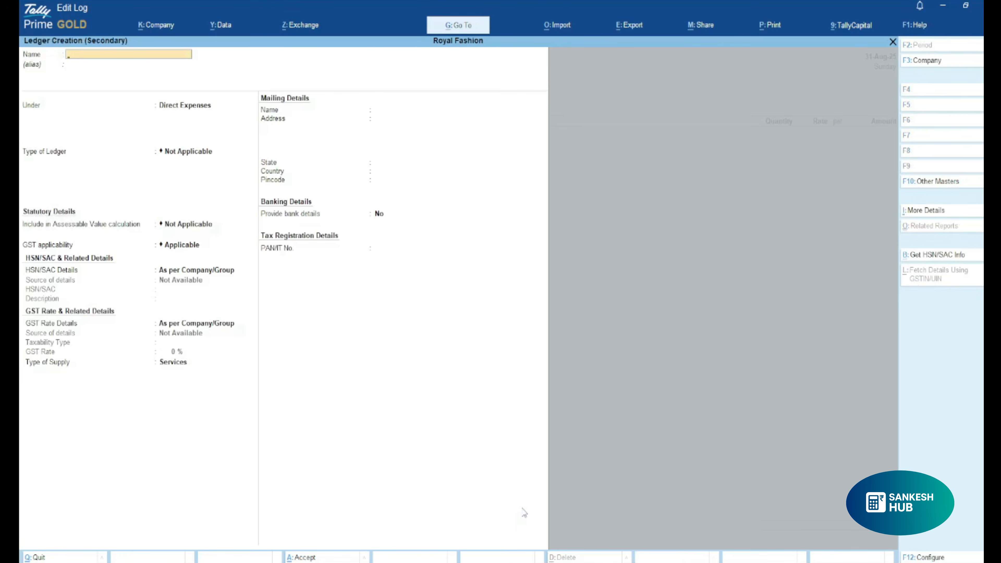
key(Return)
Place the customer ledger under Sundry Debtors, keeping the mailing name, Haryana as the state and no bank details.
text(Sun)
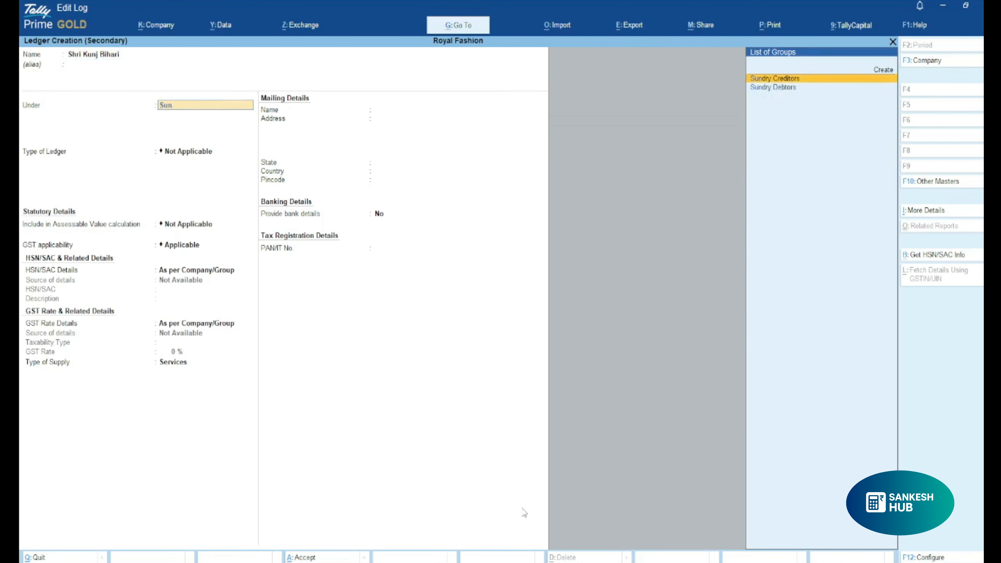
key(Down)
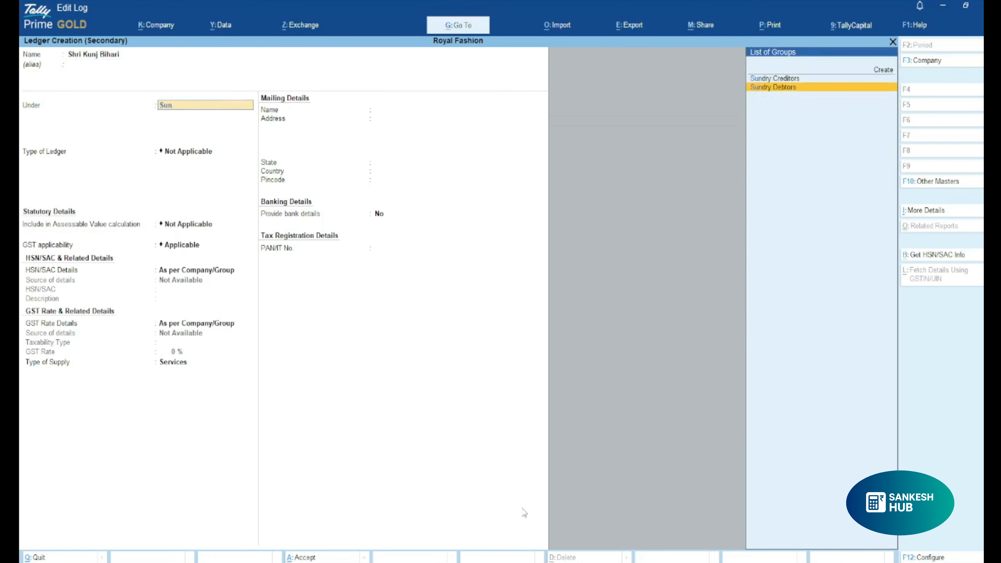
key(Return)
key(Return)
key(Return)
key(Return)
key(Return)
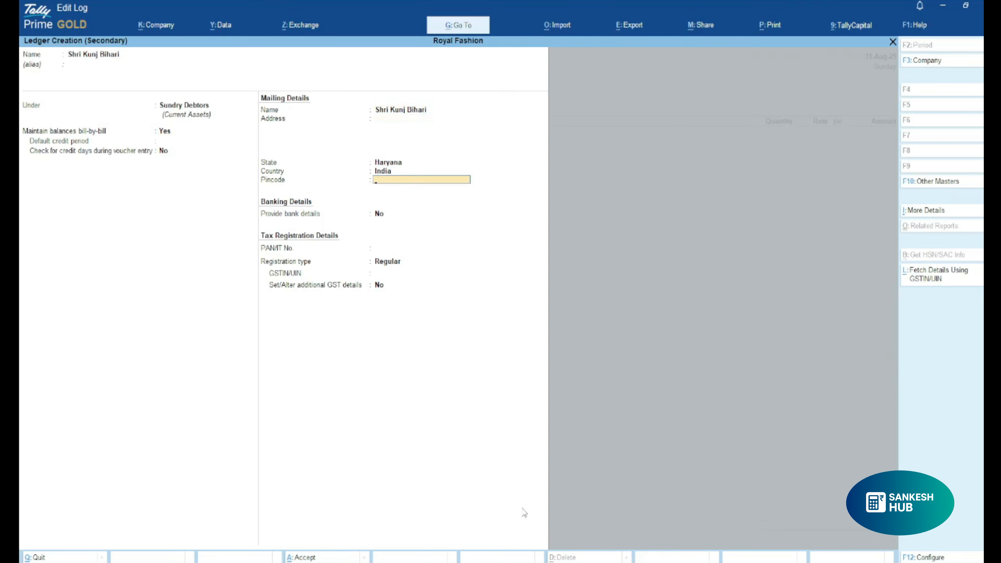
key(BackSpace)
key(BackSpace)
key(BackSpace)
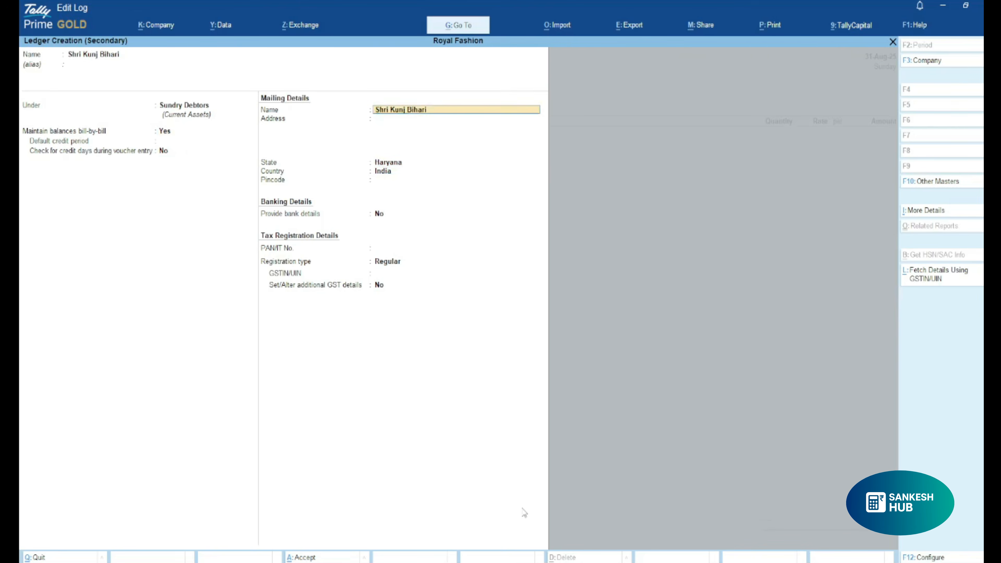
key(Return)
key(Return)
key(Return)
key(Return)
key(Return)
key(Return)
key(Return)
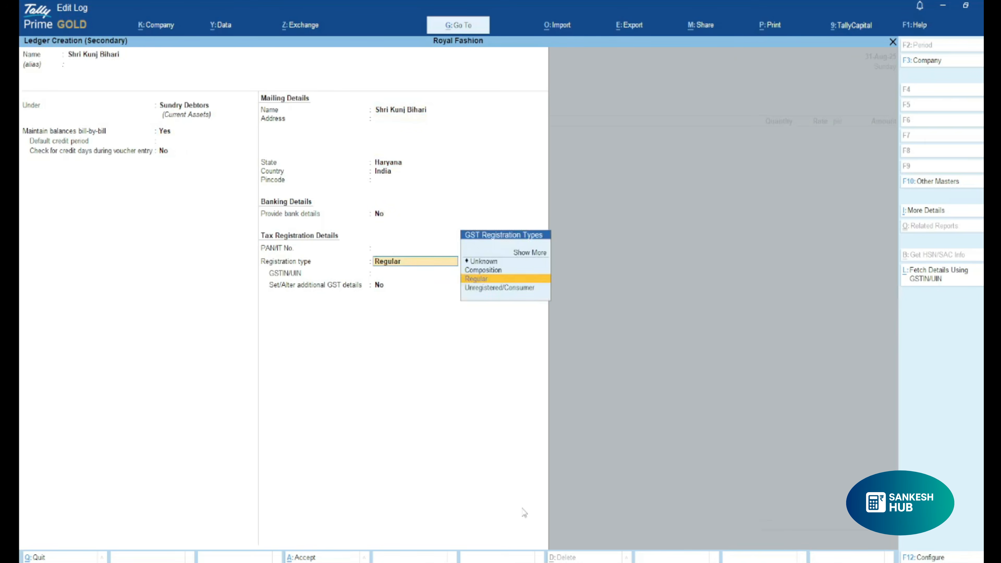
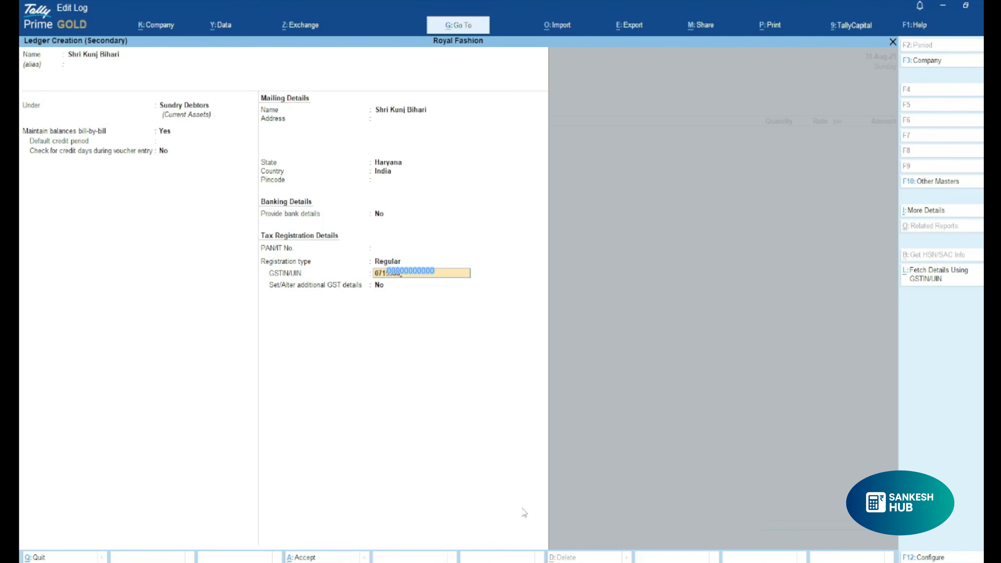
Keep the Regular registration type, enter the customer's GSTIN without additional GST details, and save the ledger into the voucher.
key(Return)
key(Return)
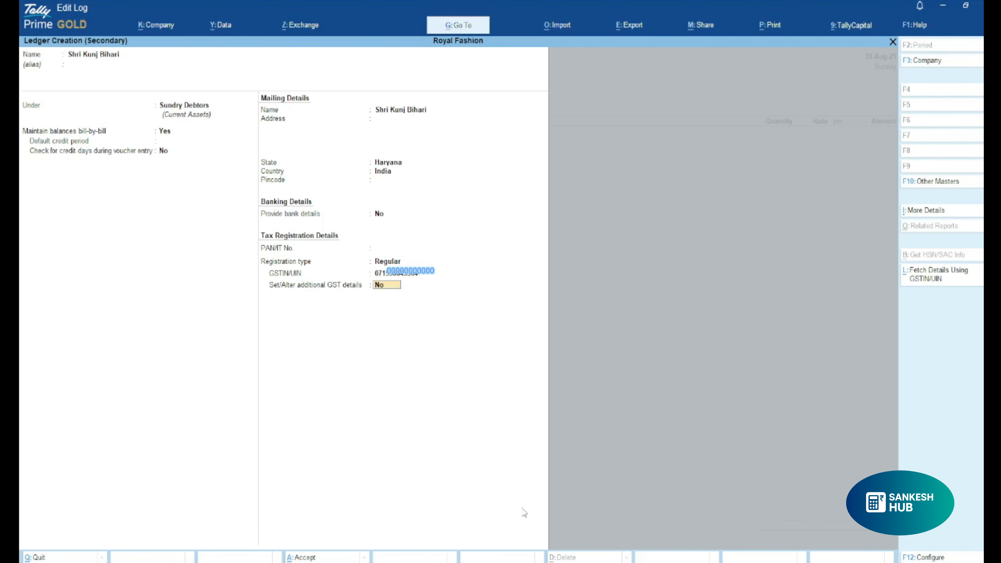
key(Return)
Accept the buyer's party details for the sales voucher without adding an address.
key(Return)
key(Return)
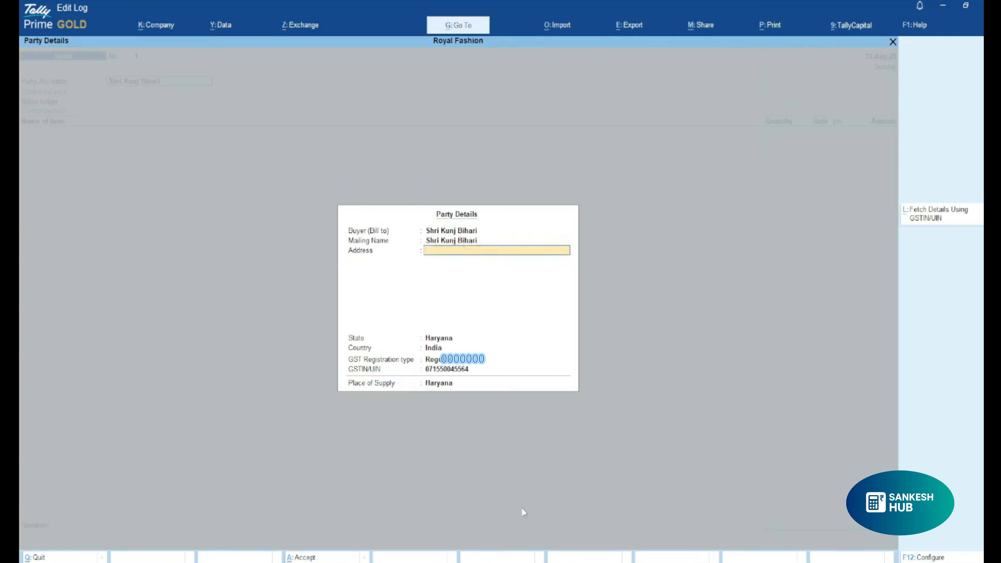
key(Return)
Create a sales ledger named Sale A/c under Sales Accounts with ledger type Not Applicable, and save it into the voucher.
key(Return)
key(Return)
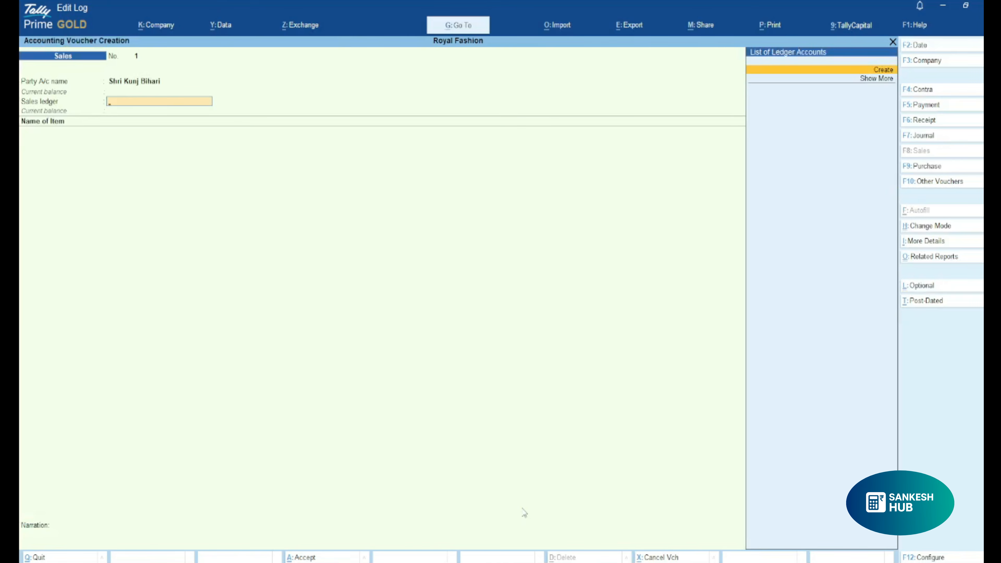
key(Return)
text(Sale)
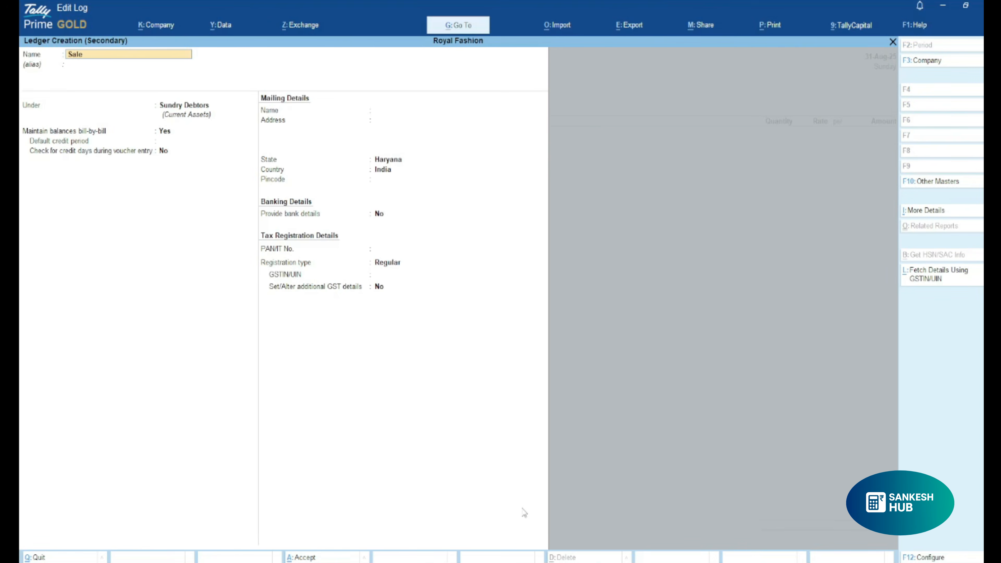
text( A/c)
key(Return)
key(Return)
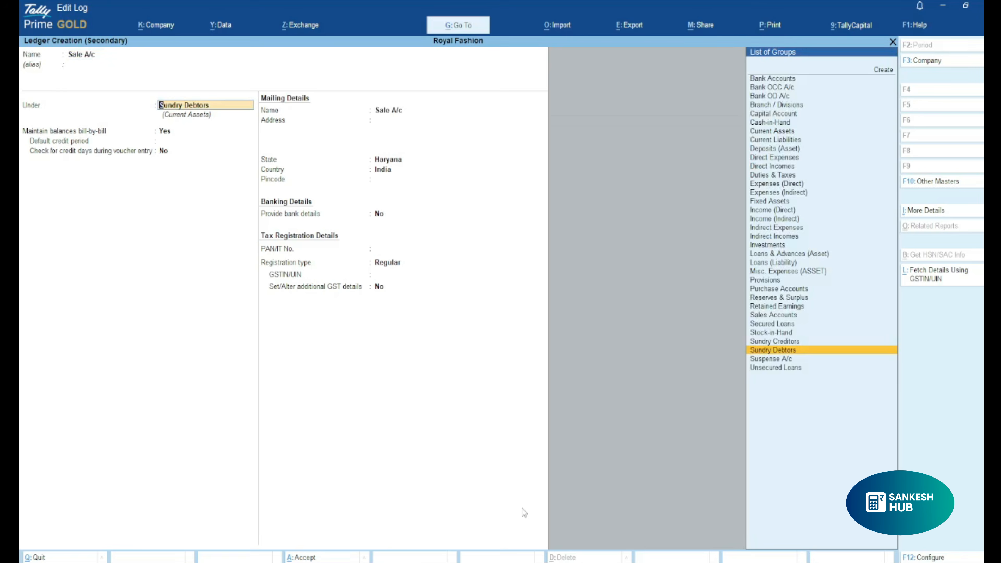
text(Sal)
key(Return)
key(Return)
key(Return)
key(Return)
key(Return)
key(Return)
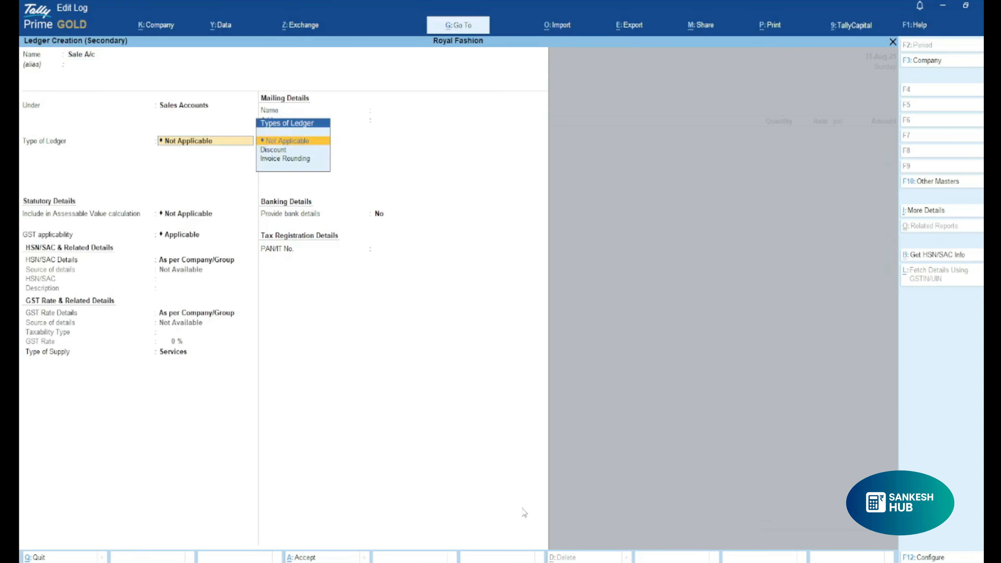
key(Return)
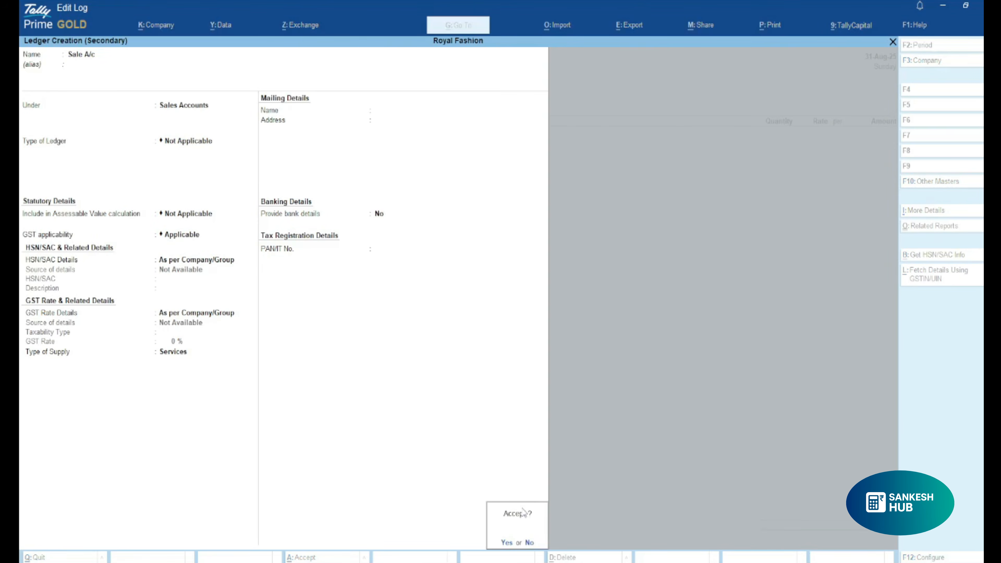
key(Return)
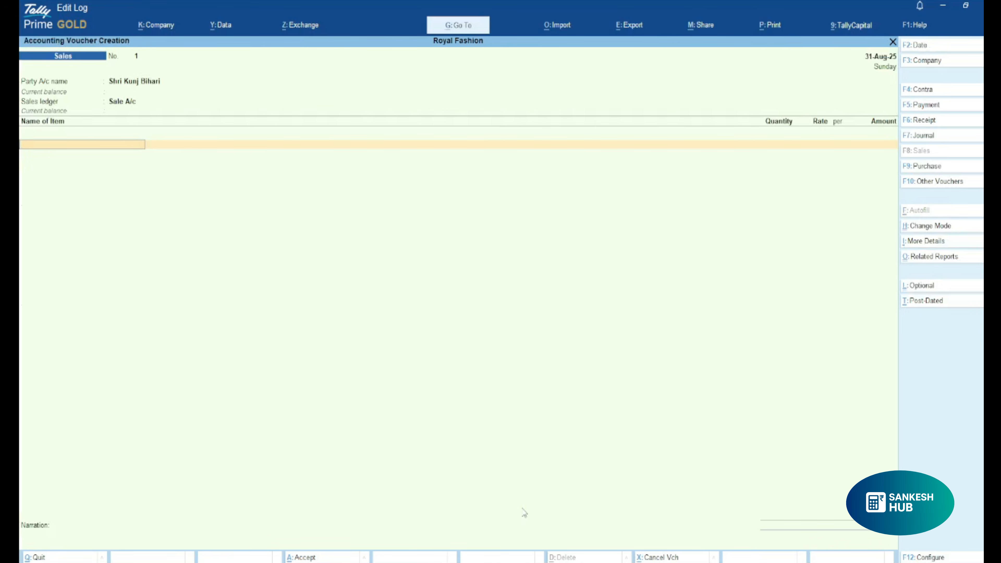
Add 20 pcs of Shirt at a rate of 850, with GST and HSN details As per Masters/Company.
text(Shir)
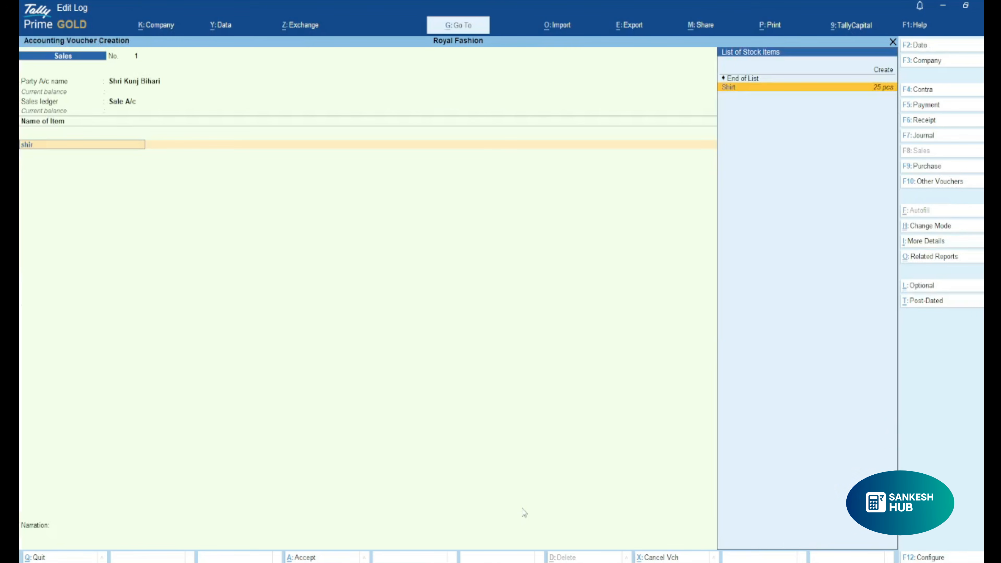
key(Return)
text(20)
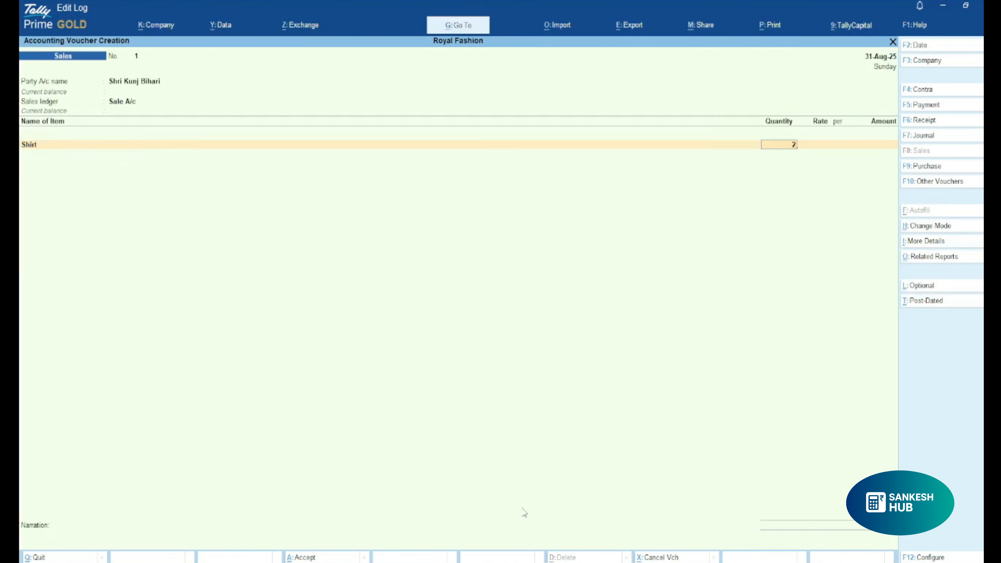
key(Return)
text(850)
key(Return)
key(Return)
key(Return)
key(Return)
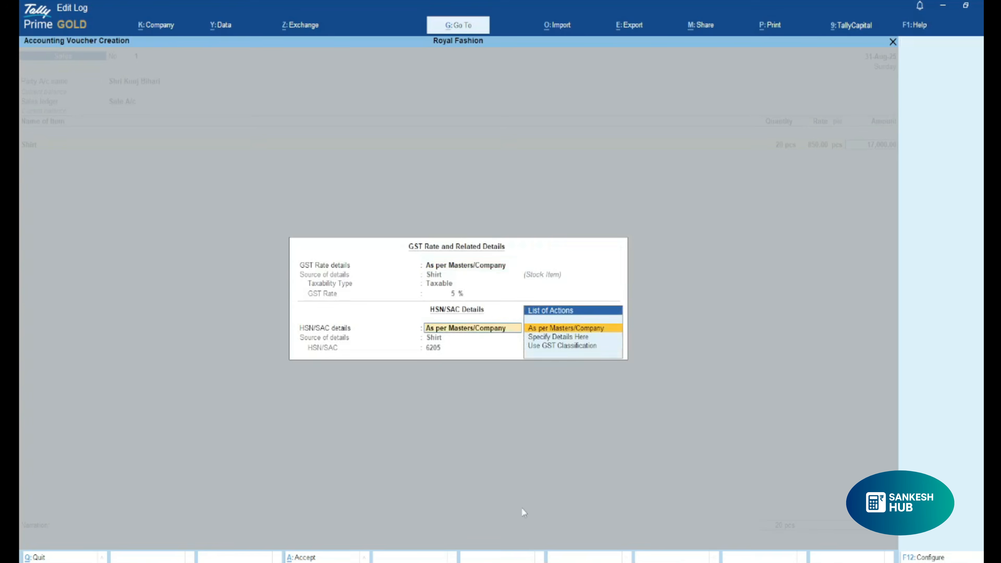
key(Return)
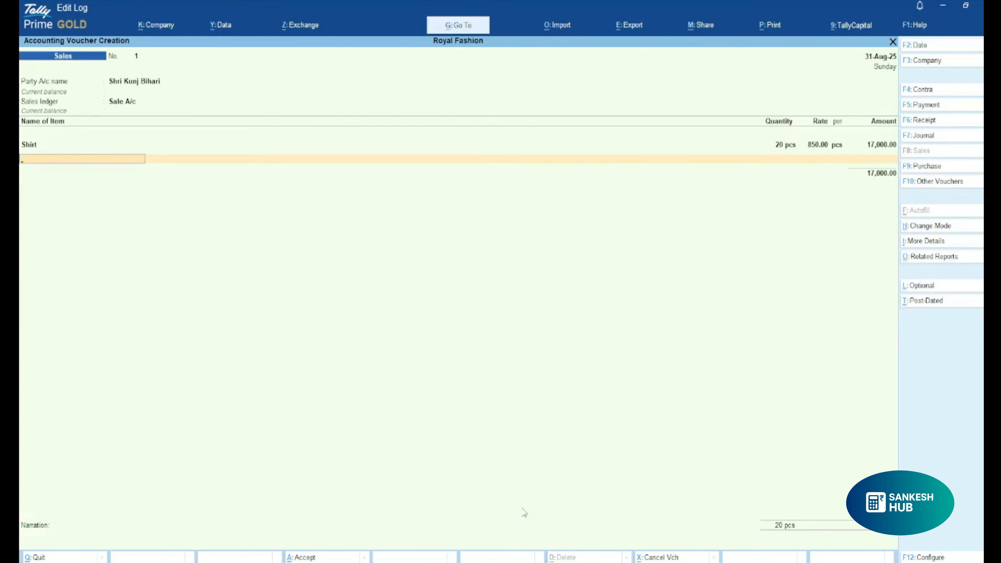
End the item list and add the Sgst and Cgst ledgers with their calculated amounts.
key(Return)
text(Sg)
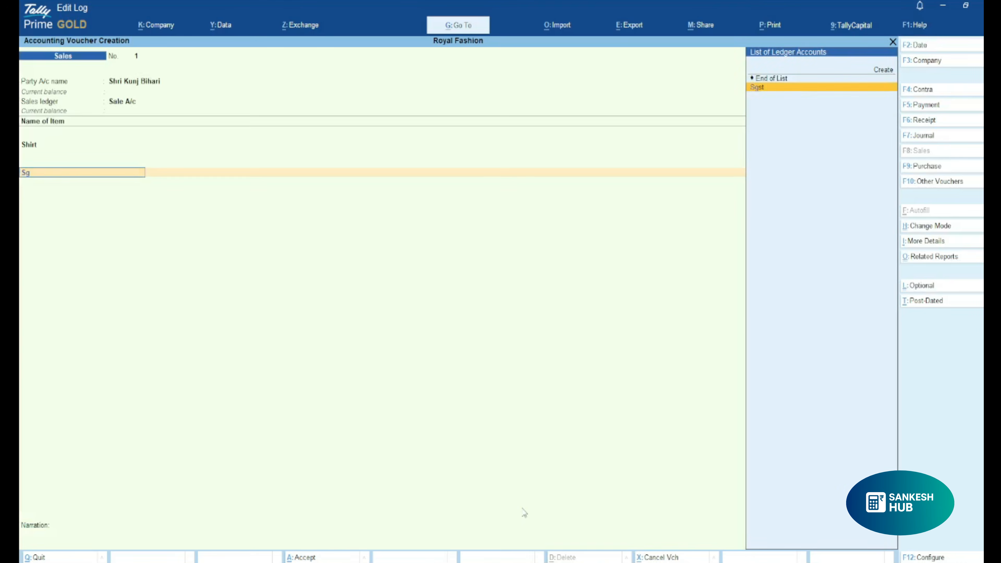
key(Return)
key(Return)
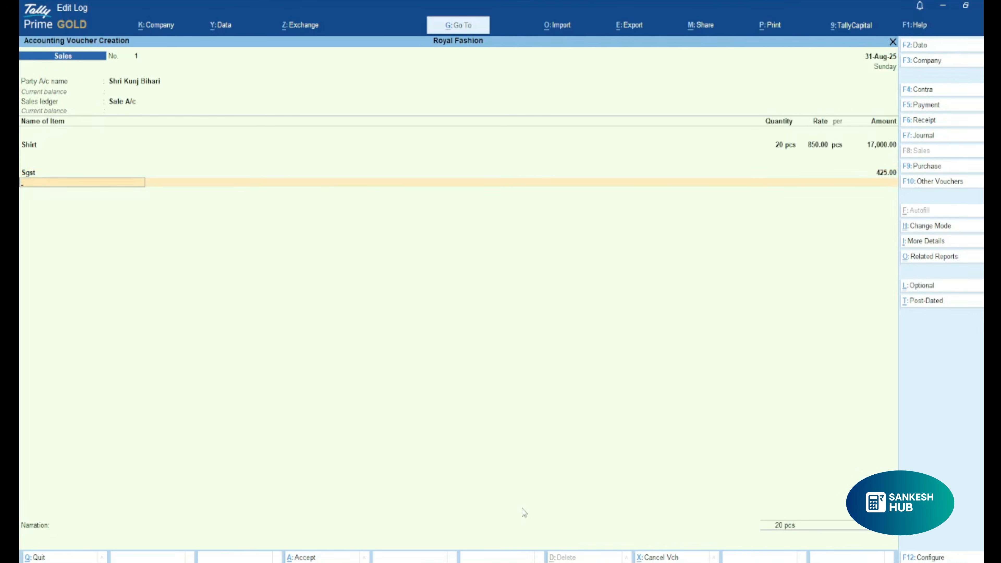
text(Cgs)
key(Return)
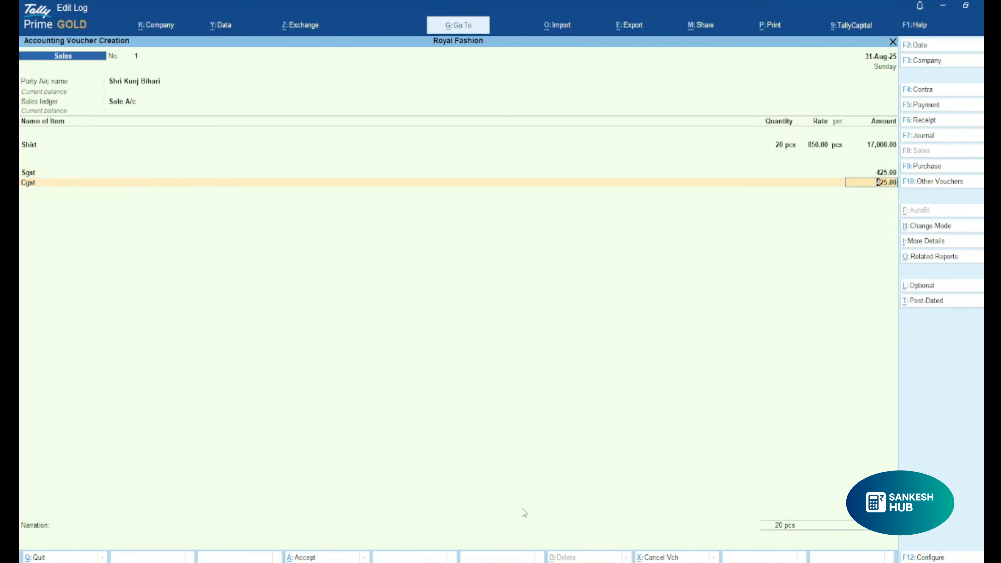
key(Return)
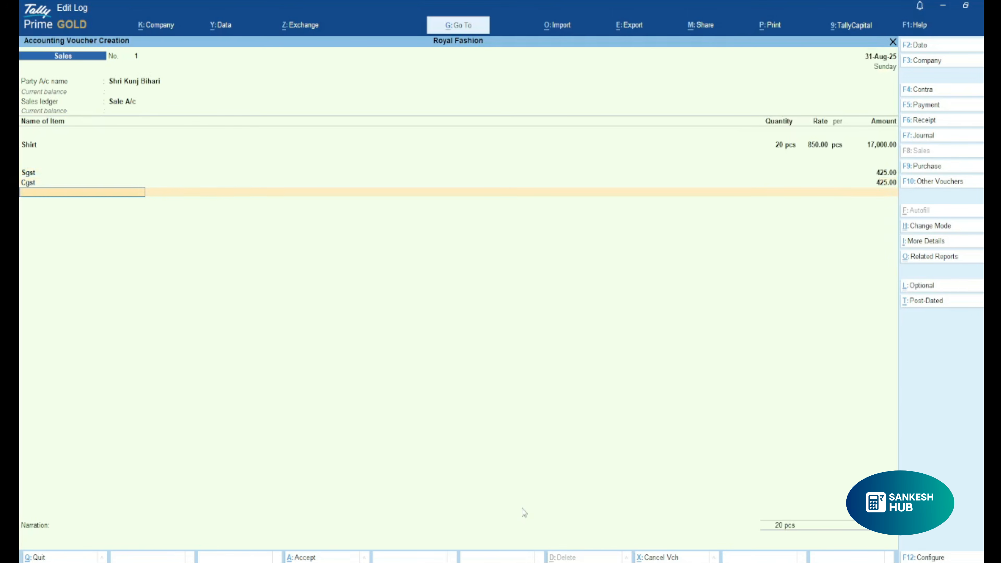
Add the Round Off ledger to the sales voucher and leave its amount empty.
text(Roun)
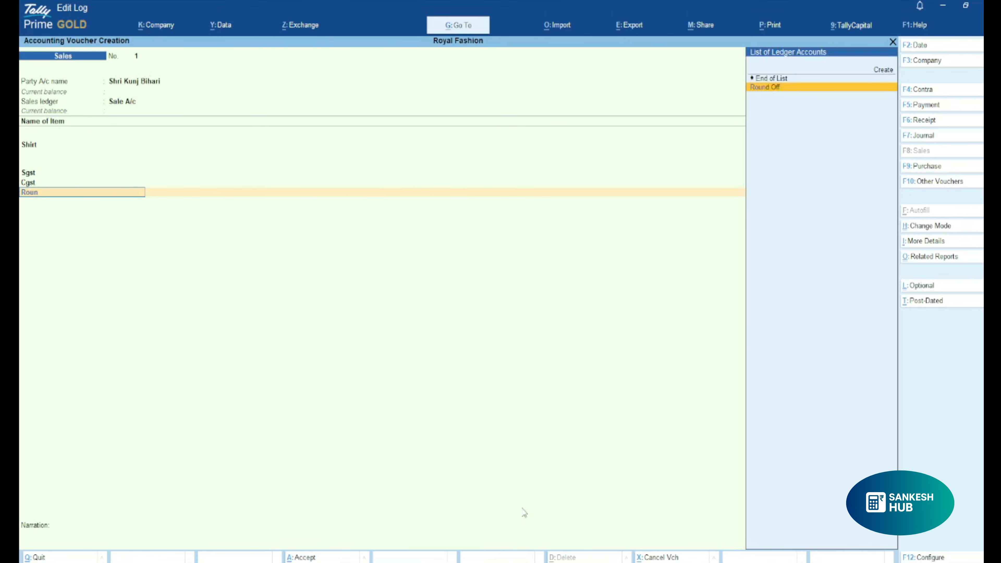
key(Return)
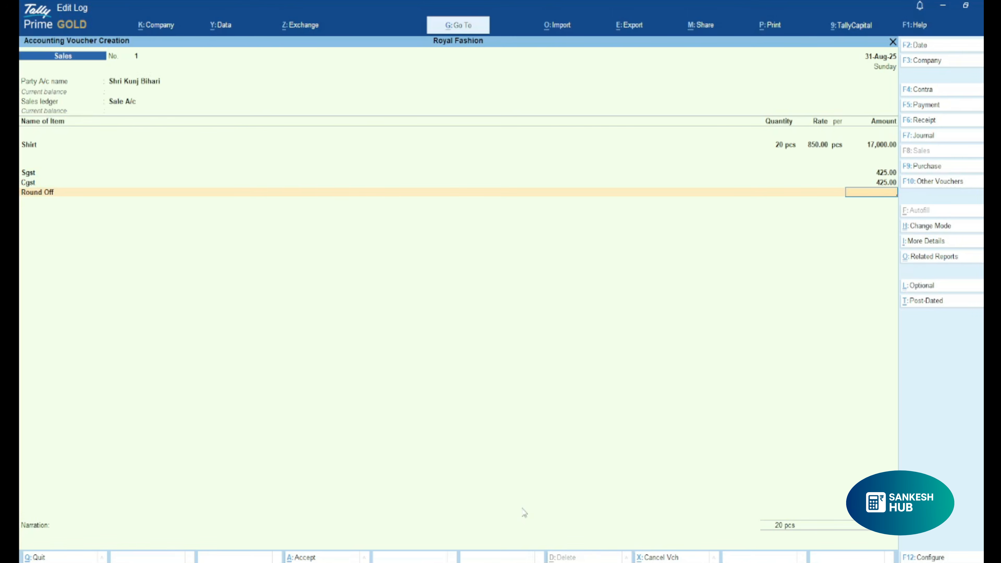
key(Return)
key(Return)
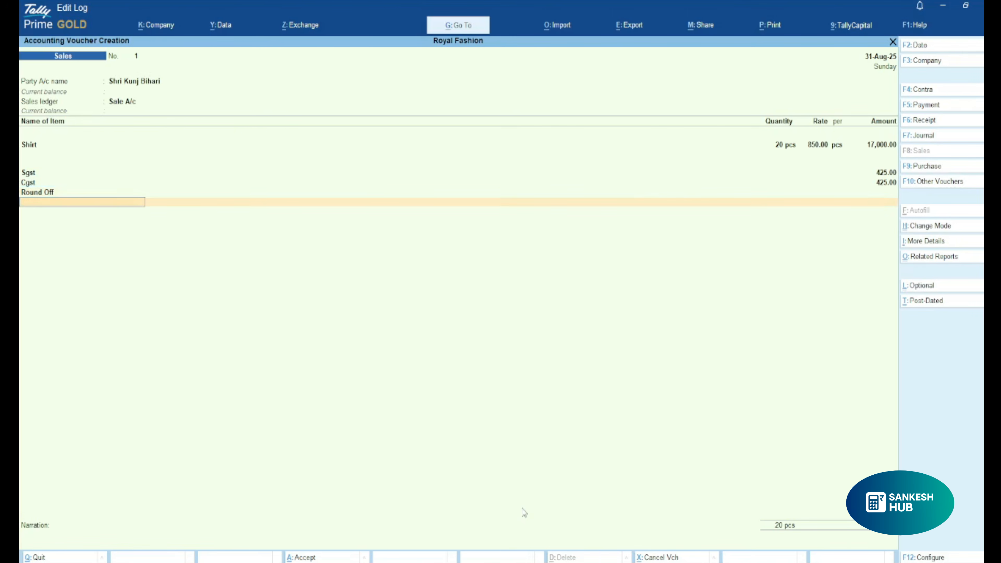
Allocate the customer's bill as a New Ref without credit days and save the sales voucher without a narration.
key(Return)
key(Return)
key(Return)
key(Return)
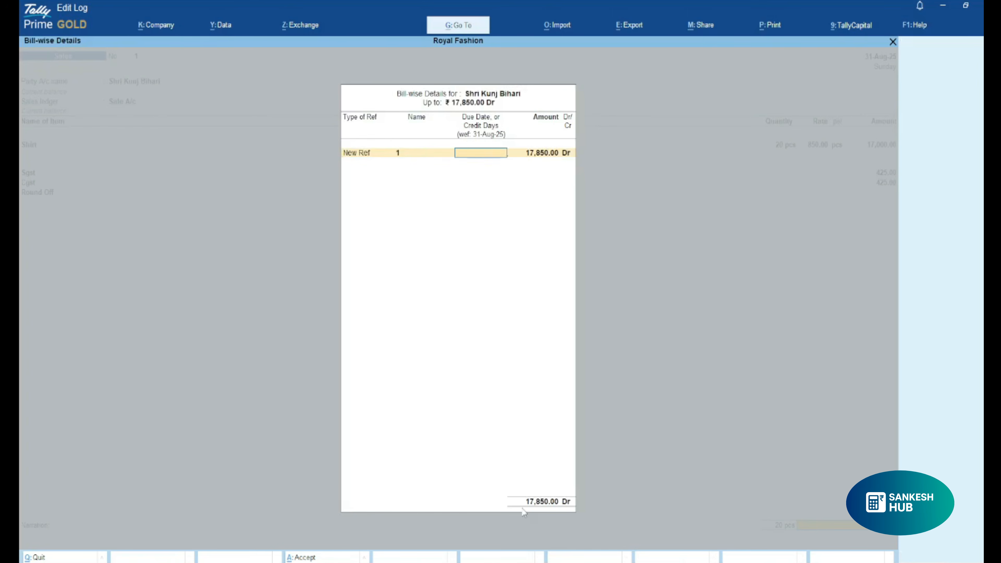
key(Return)
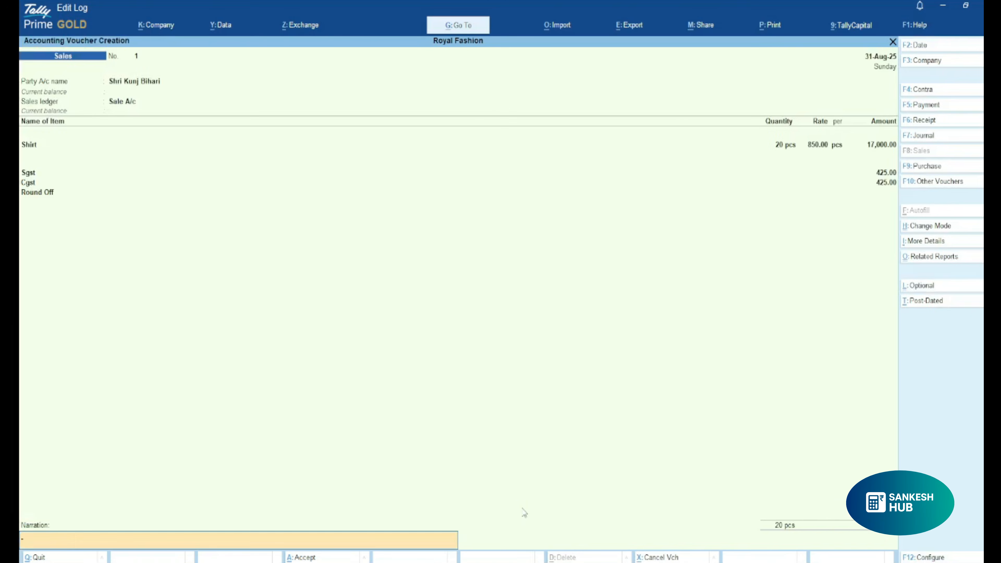
key(Return)
Quit the empty sales voucher and return to the Gateway of Tally.
key(Return)
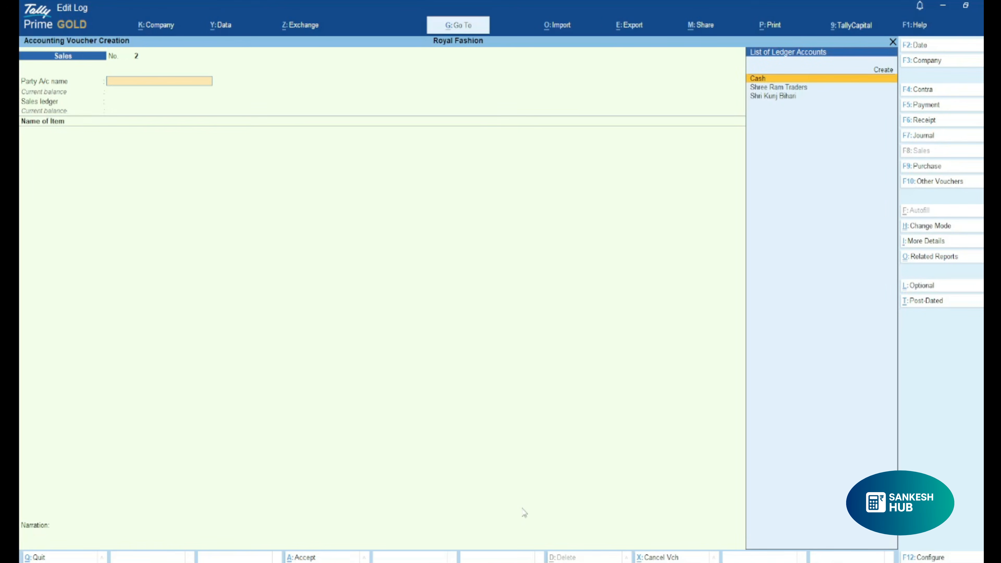
key(Escape)
key(Return)
key(Escape)
key(Escape)
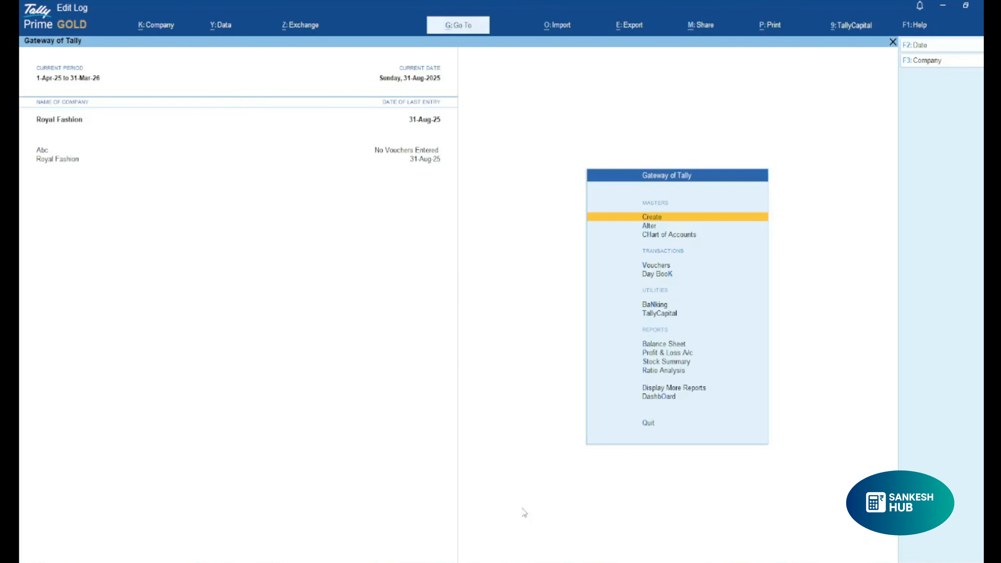